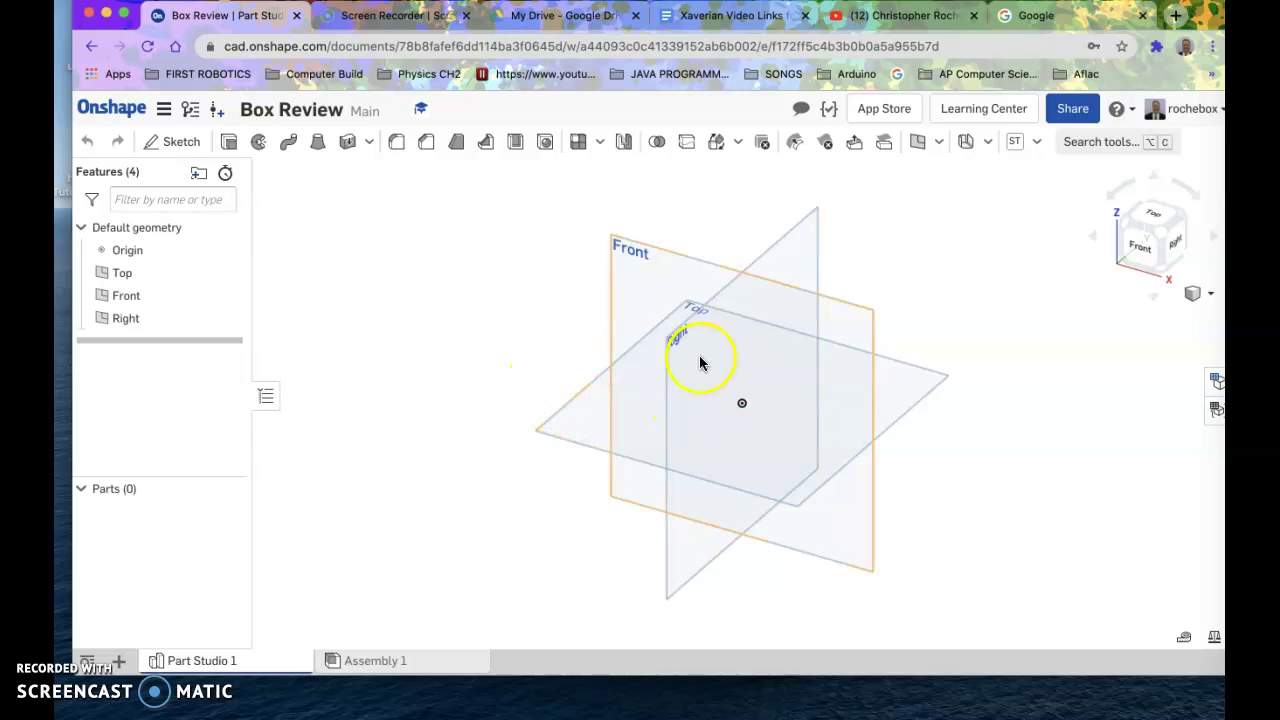
# Create a new sketch on the Top plane, name it Box Bottom, and accept it.
pyautogui.rightClick(610, 408)
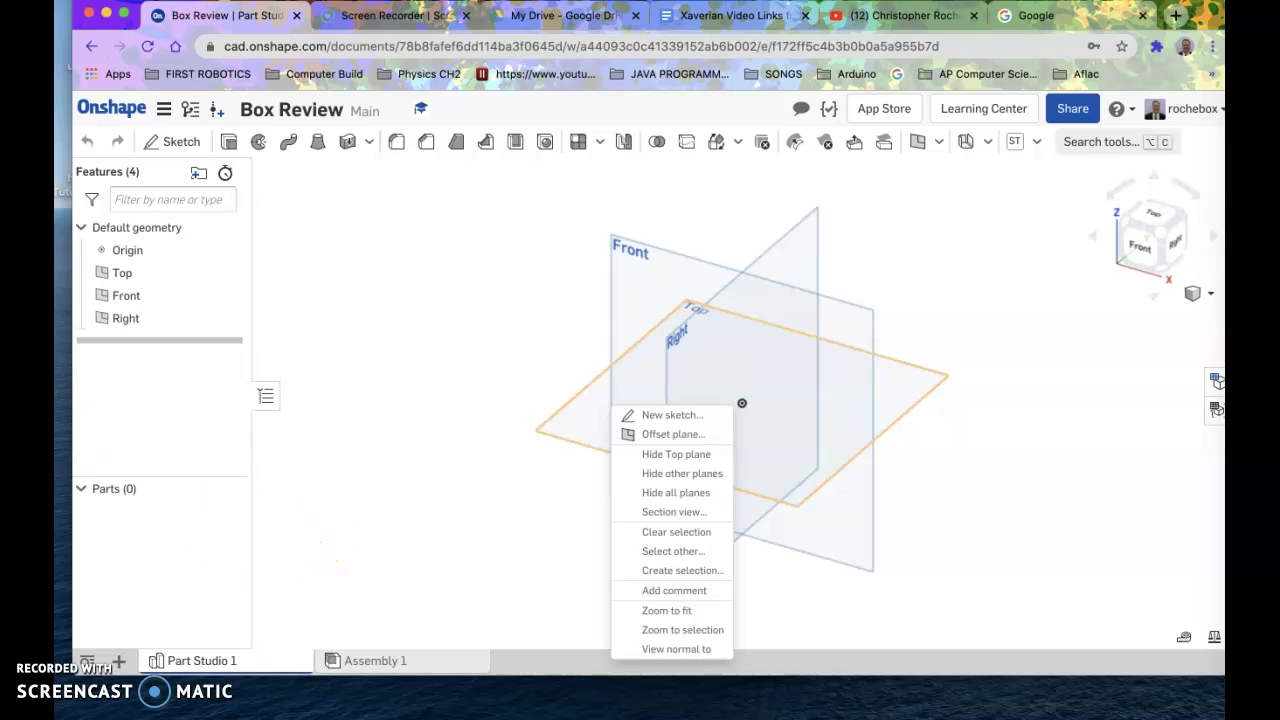
pyautogui.click(1010, 396)
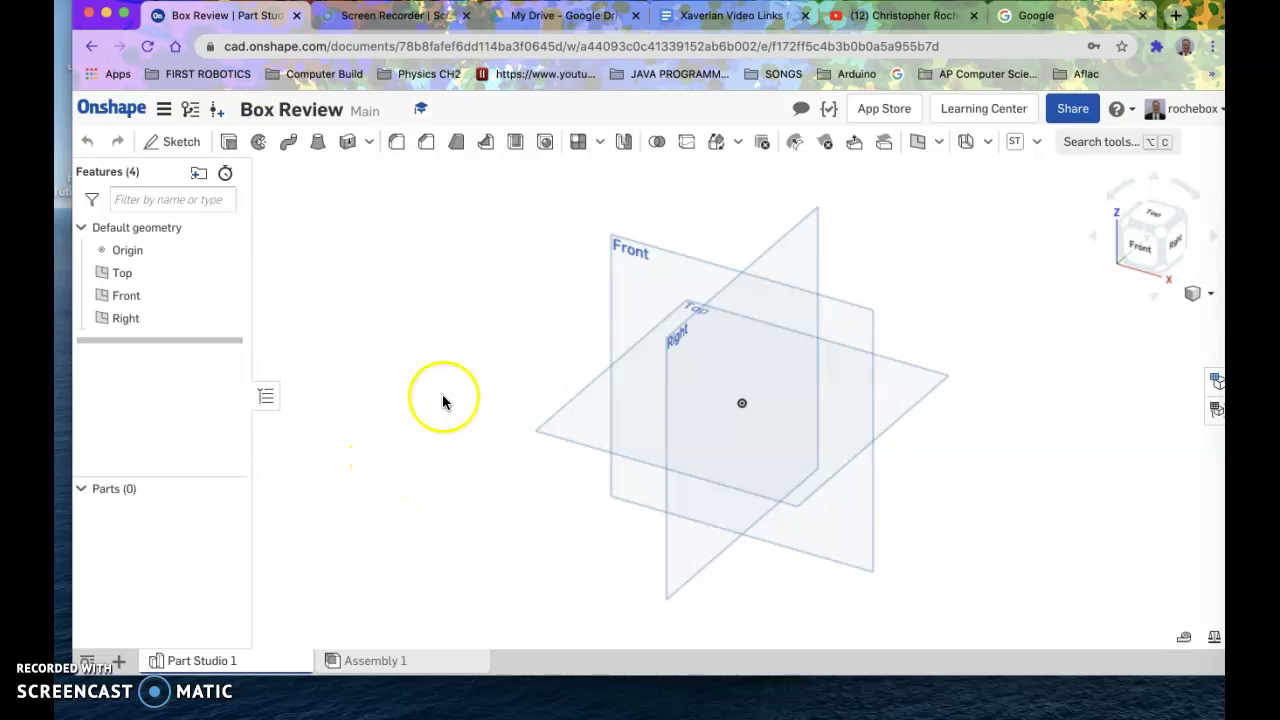
pyautogui.click(579, 414)
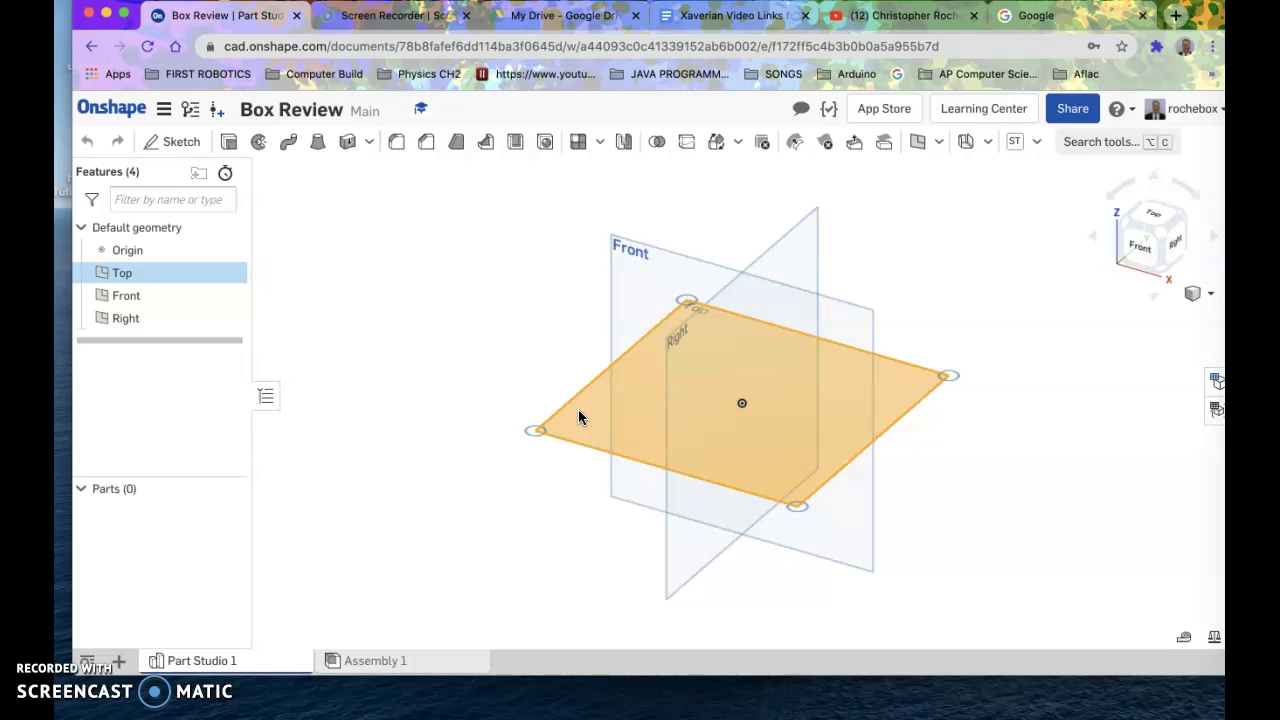
pyautogui.rightClick(578, 416)
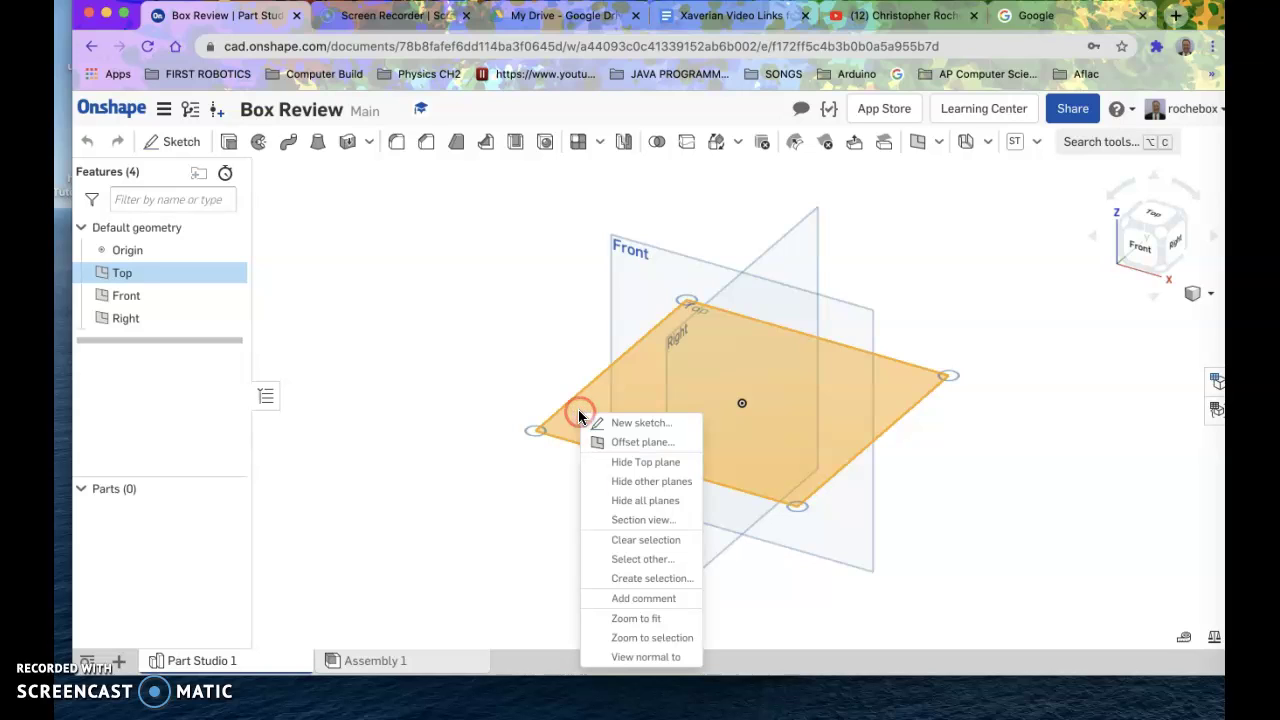
pyautogui.click(648, 426)
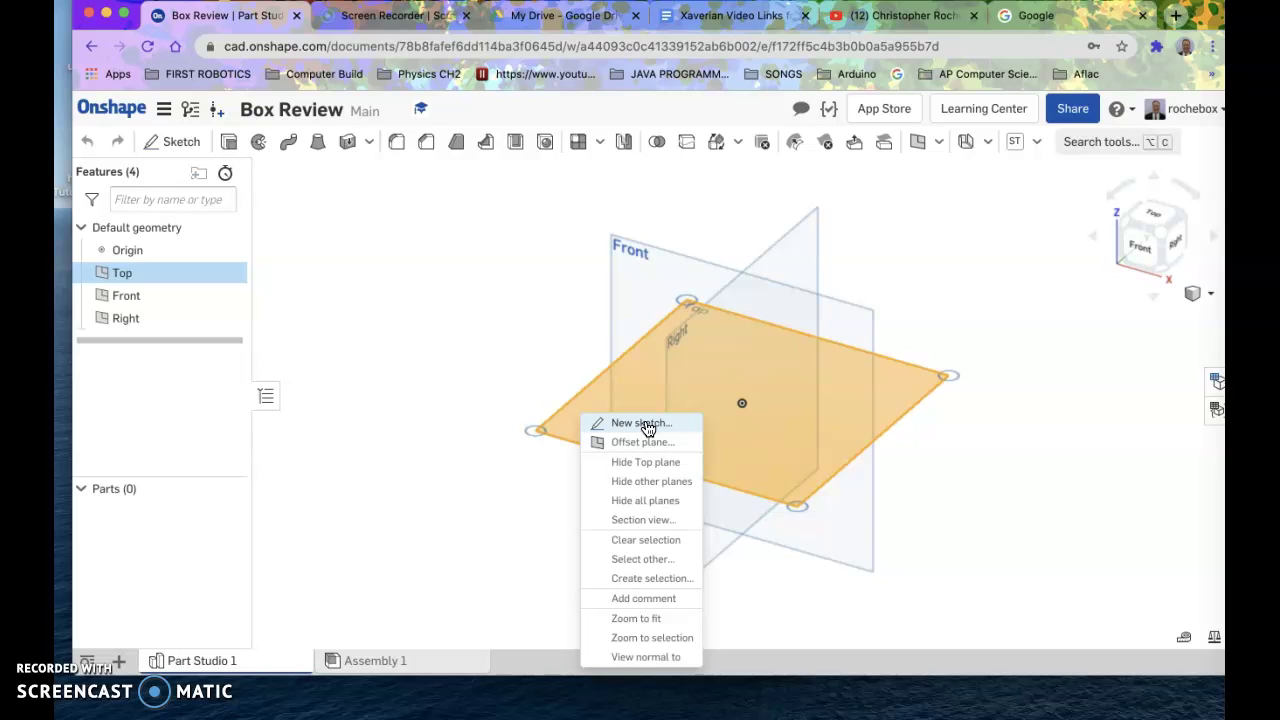
pyautogui.click(645, 423)
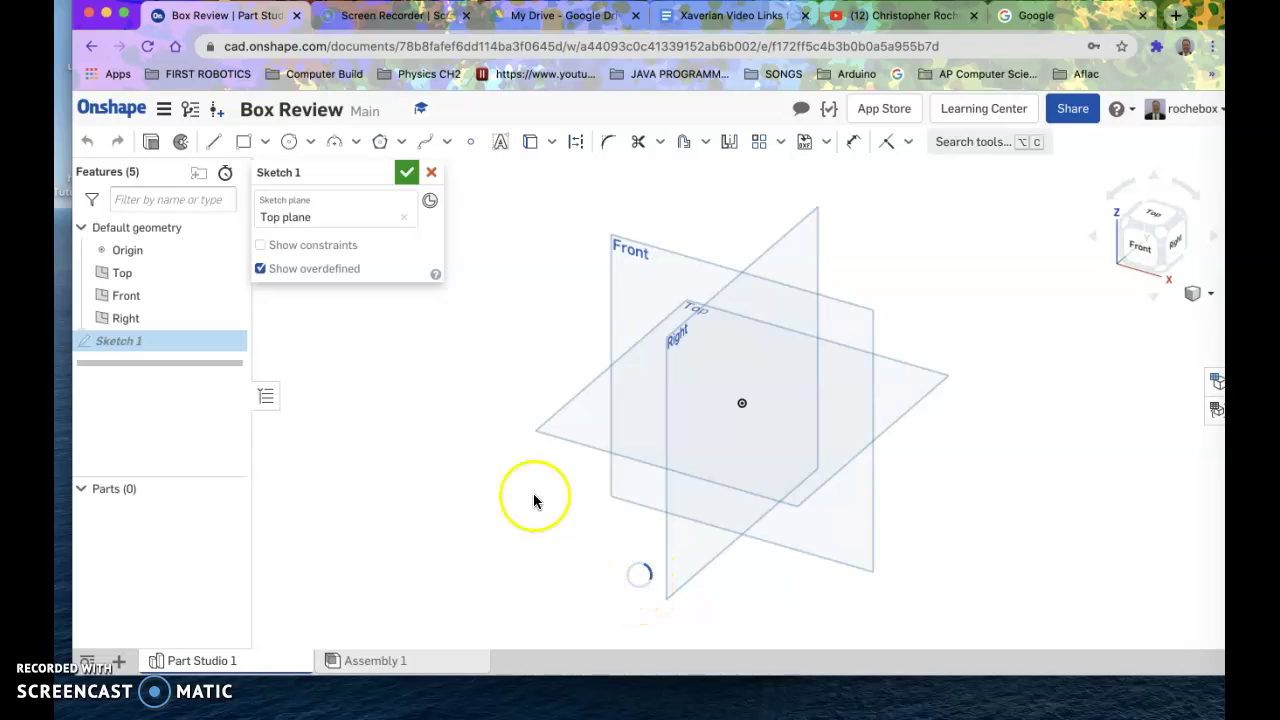
pyautogui.click(372, 172)
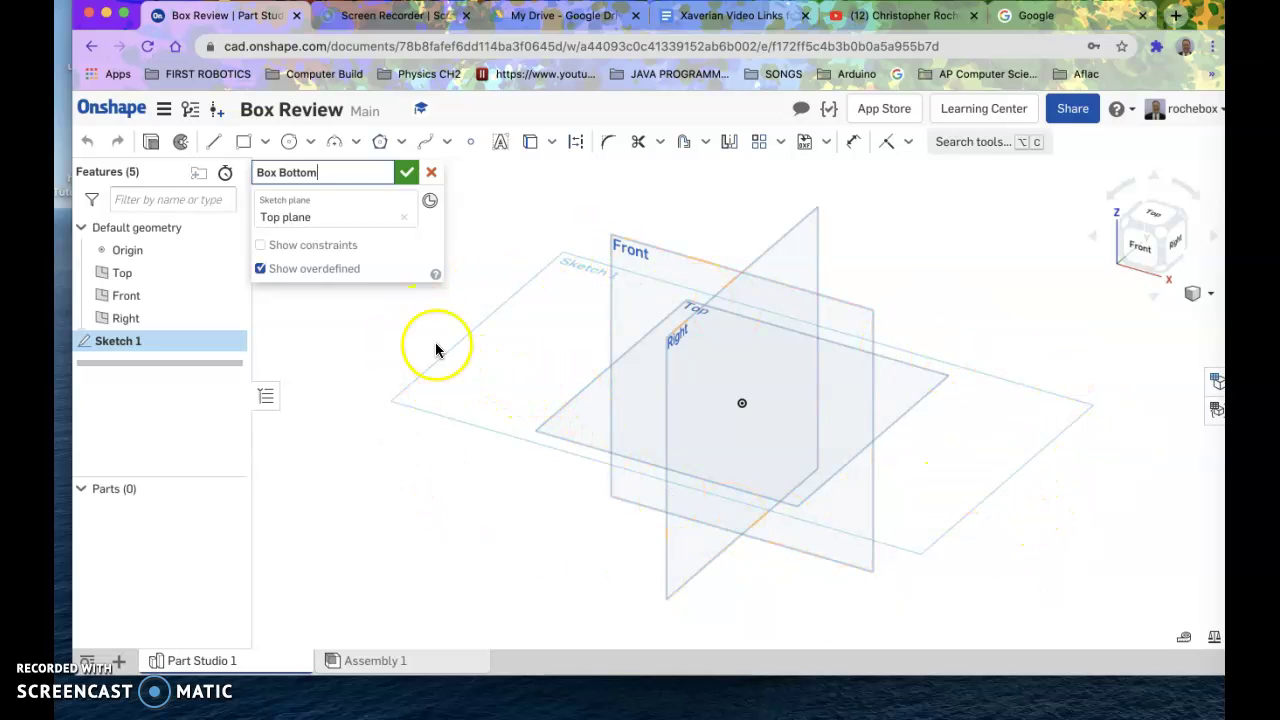
pyautogui.click(406, 174)
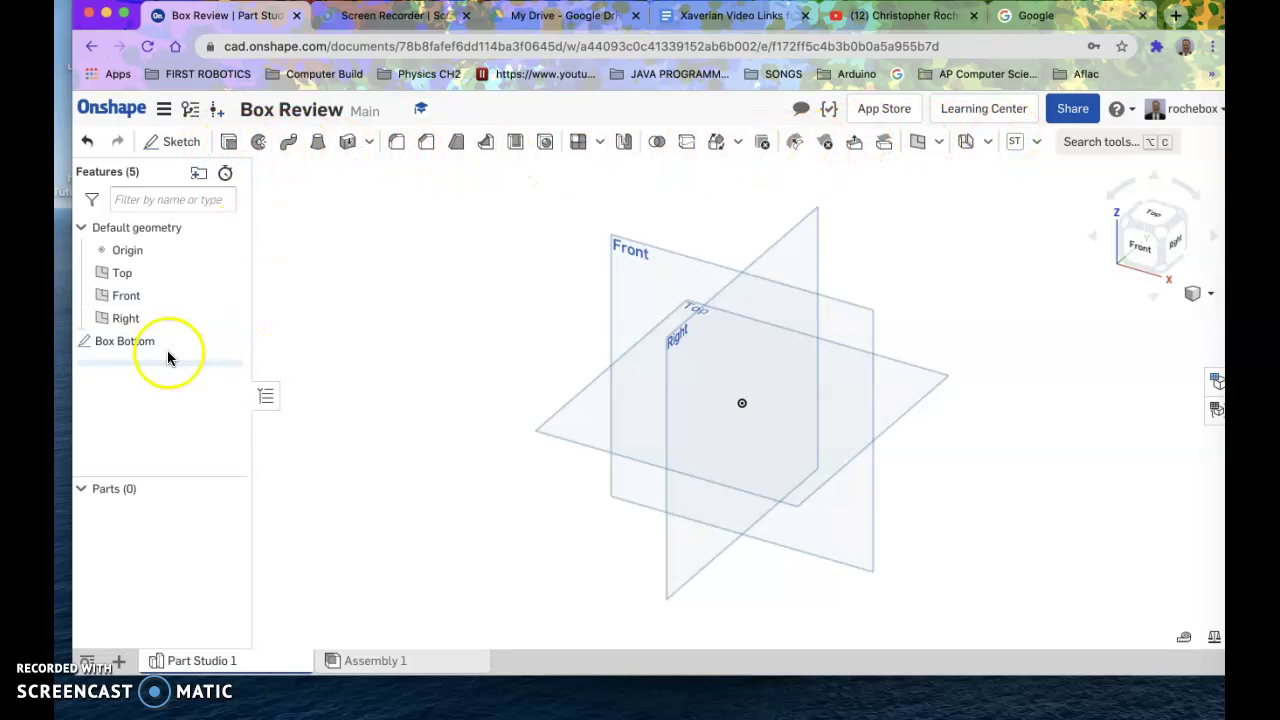
# Reopen the Box Bottom sketch for editing.
pyautogui.doubleClick(134, 341)
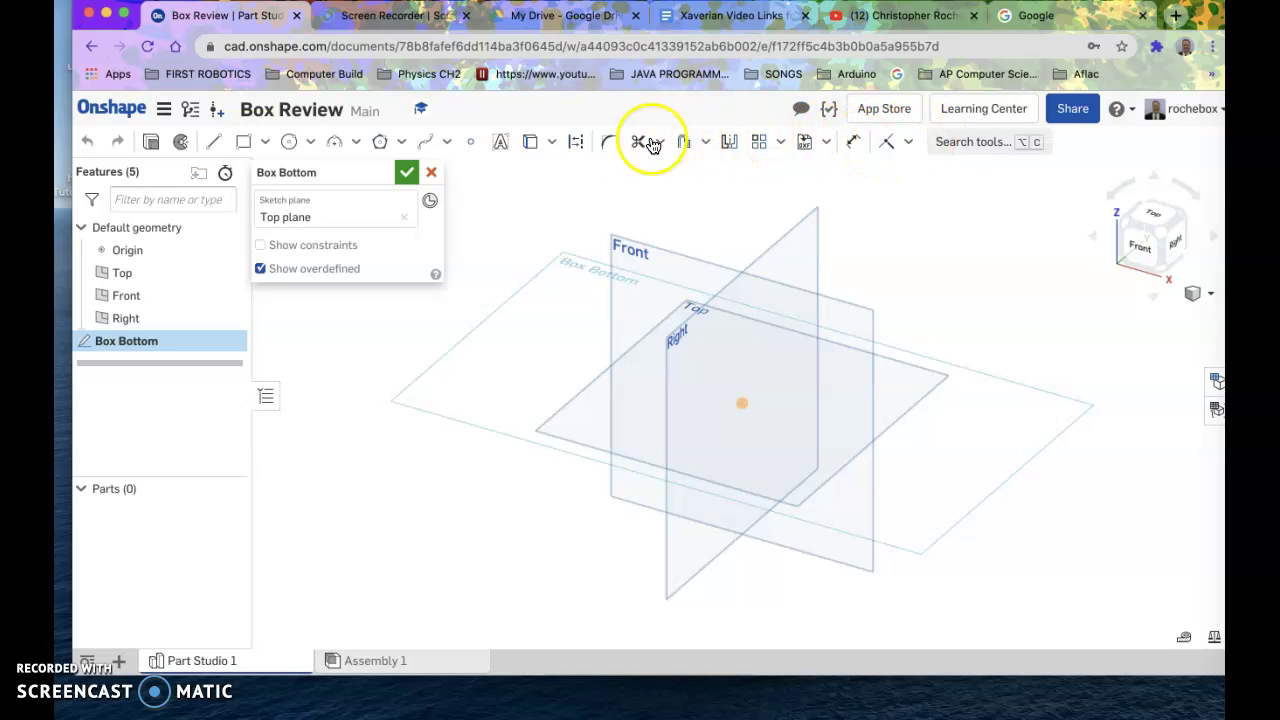
pyautogui.click(406, 172)
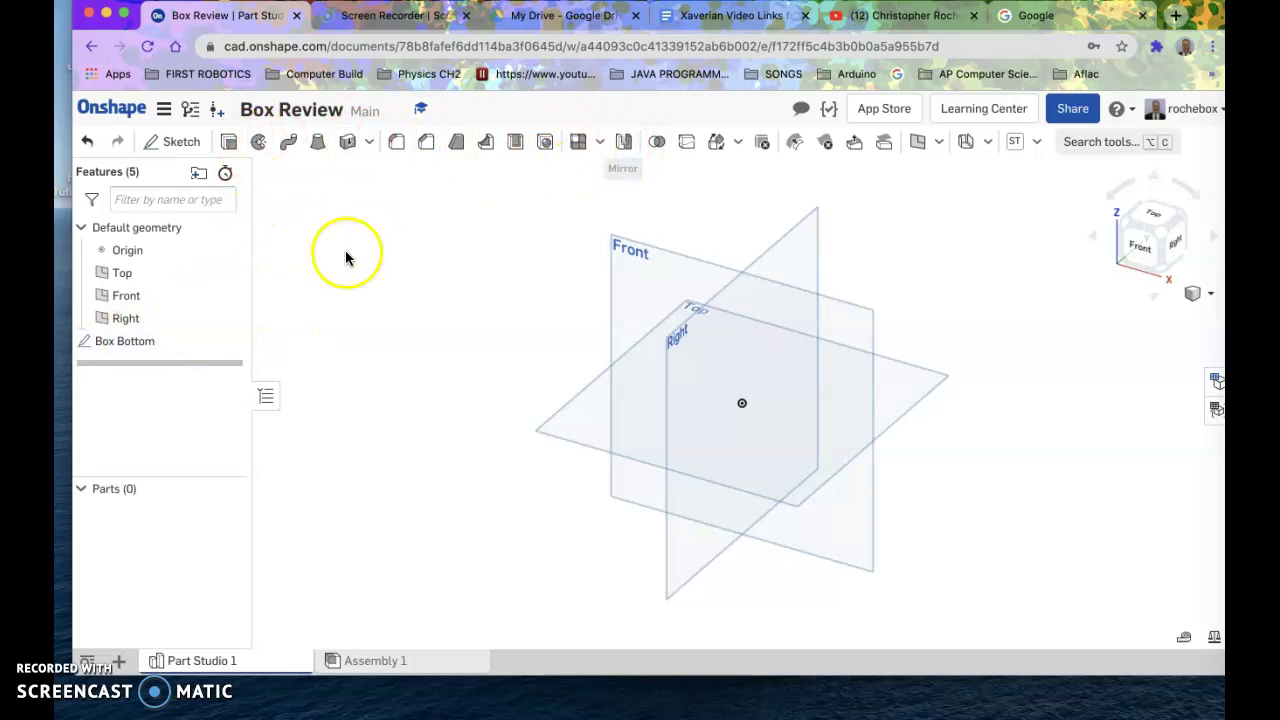
pyautogui.doubleClick(143, 341)
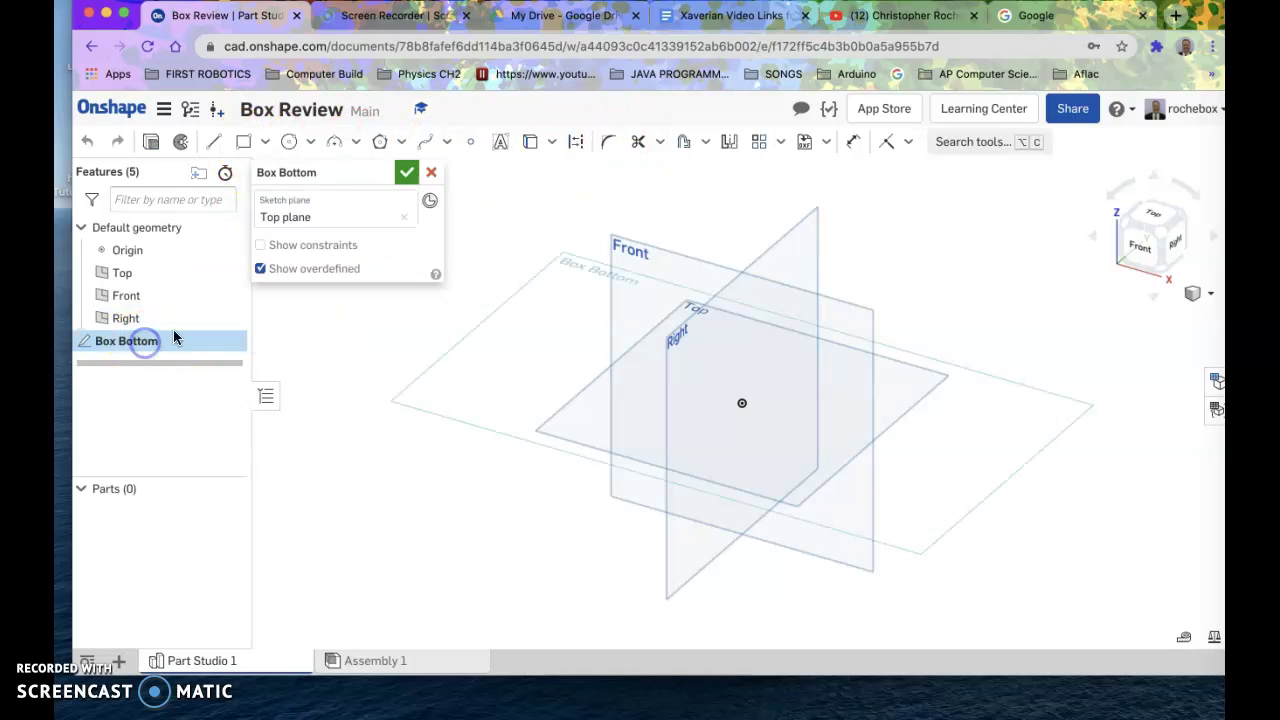
pyautogui.click(406, 172)
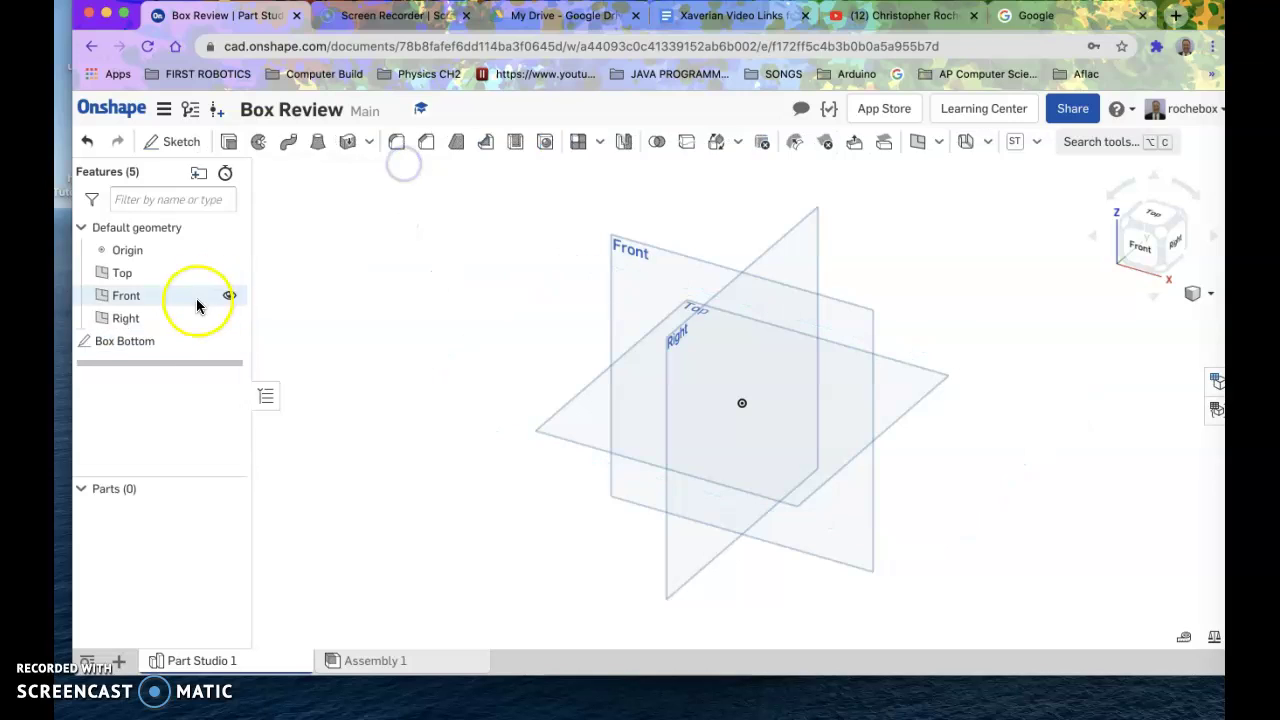
pyautogui.doubleClick(140, 343)
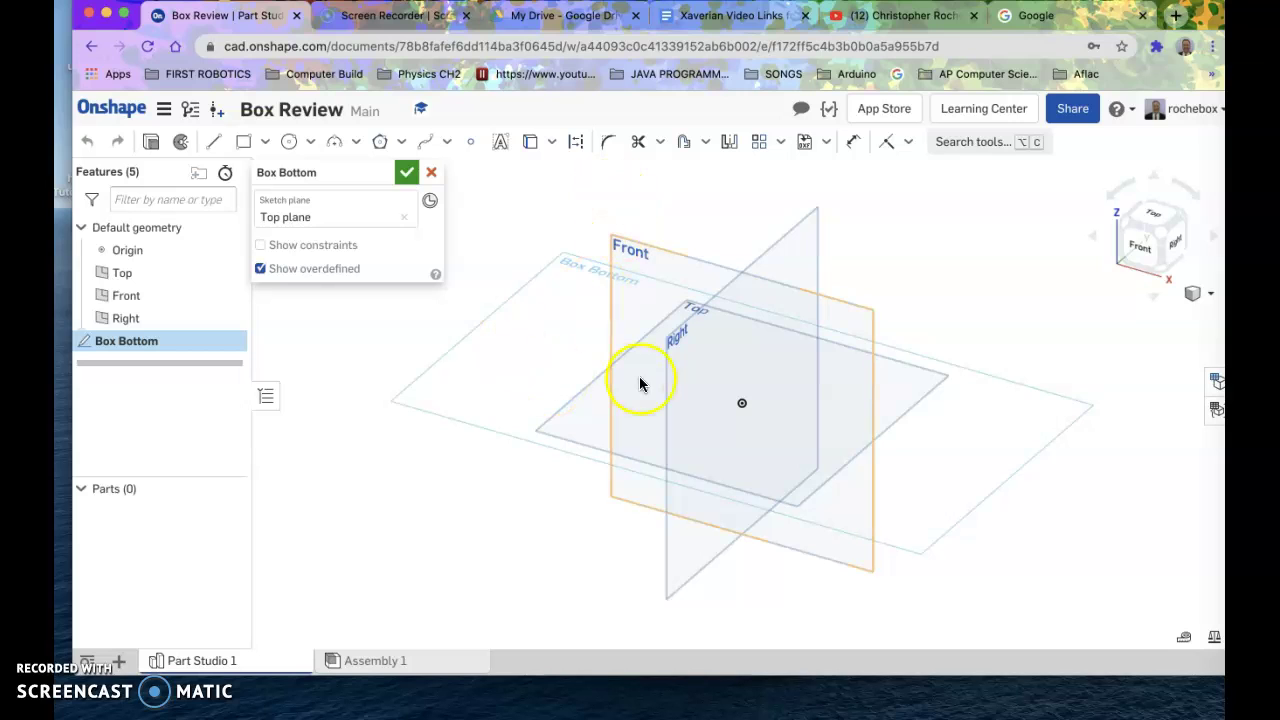
pyautogui.click(263, 146)
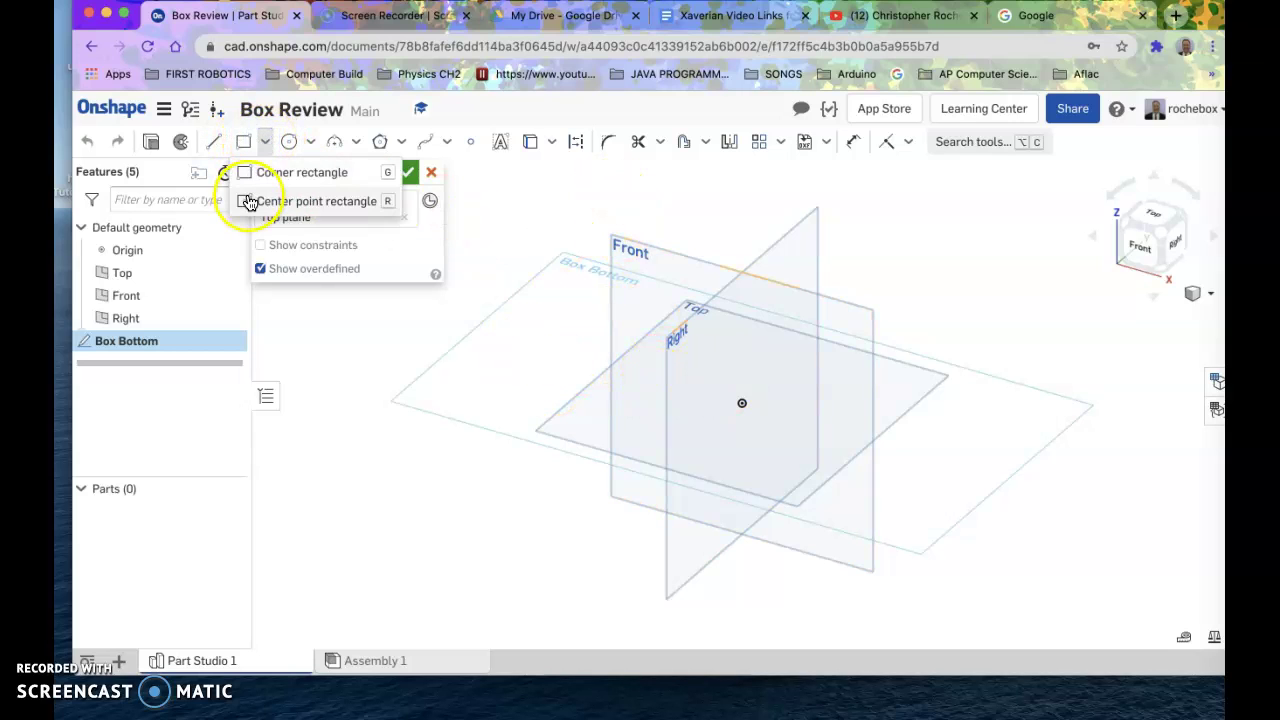
pyautogui.click(245, 200)
pyautogui.click(727, 402)
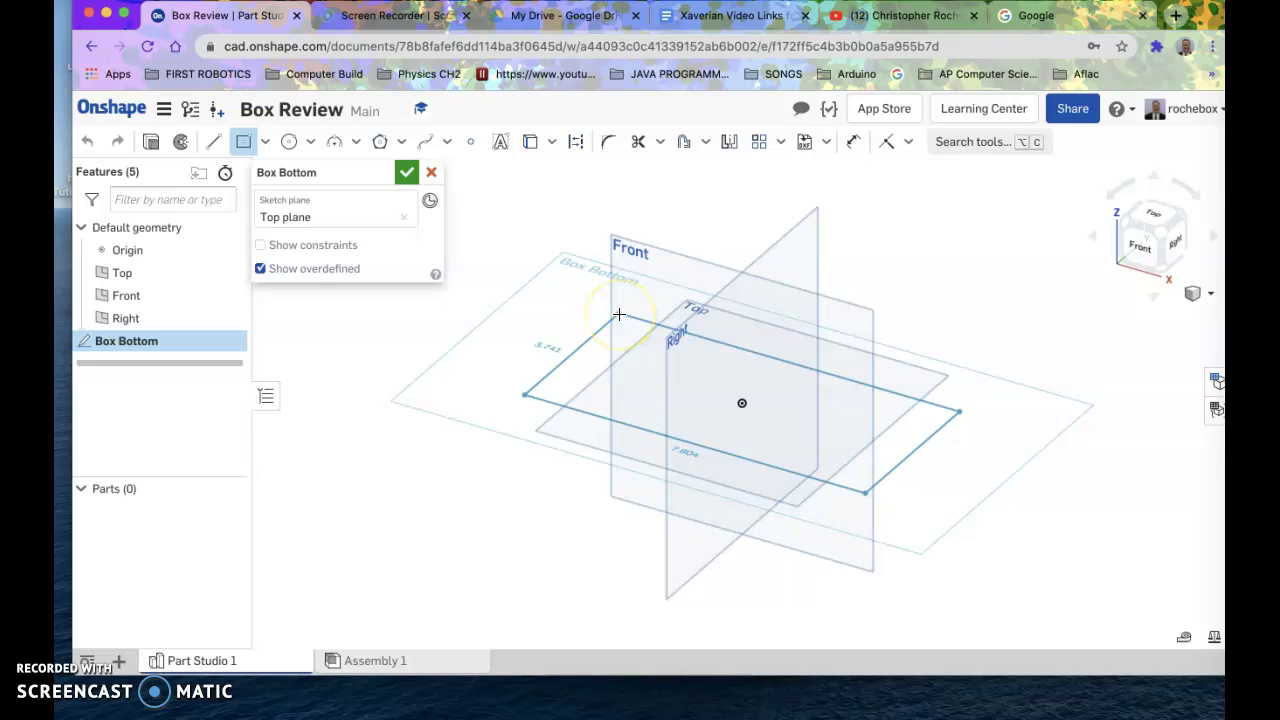
pyautogui.press('Escape')
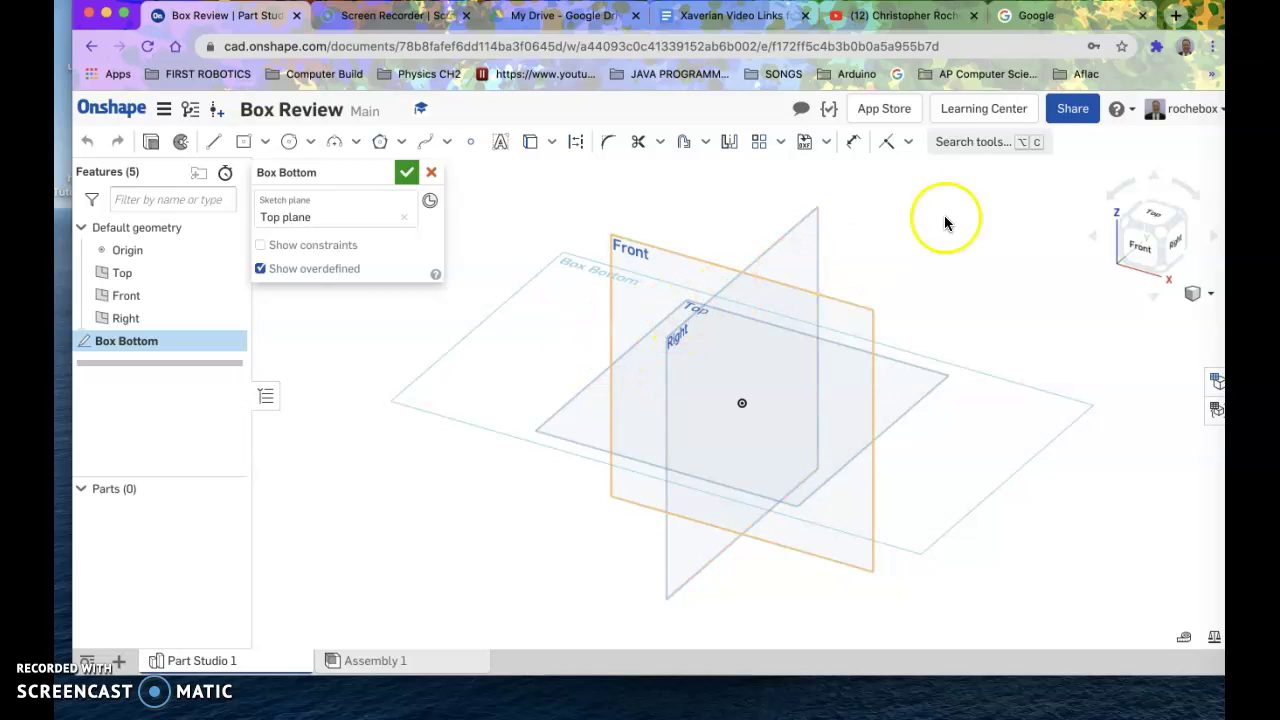
# Orient the view normal to the Box Bottom sketch plane with the whole Top plane in view.
pyautogui.click(1150, 217)
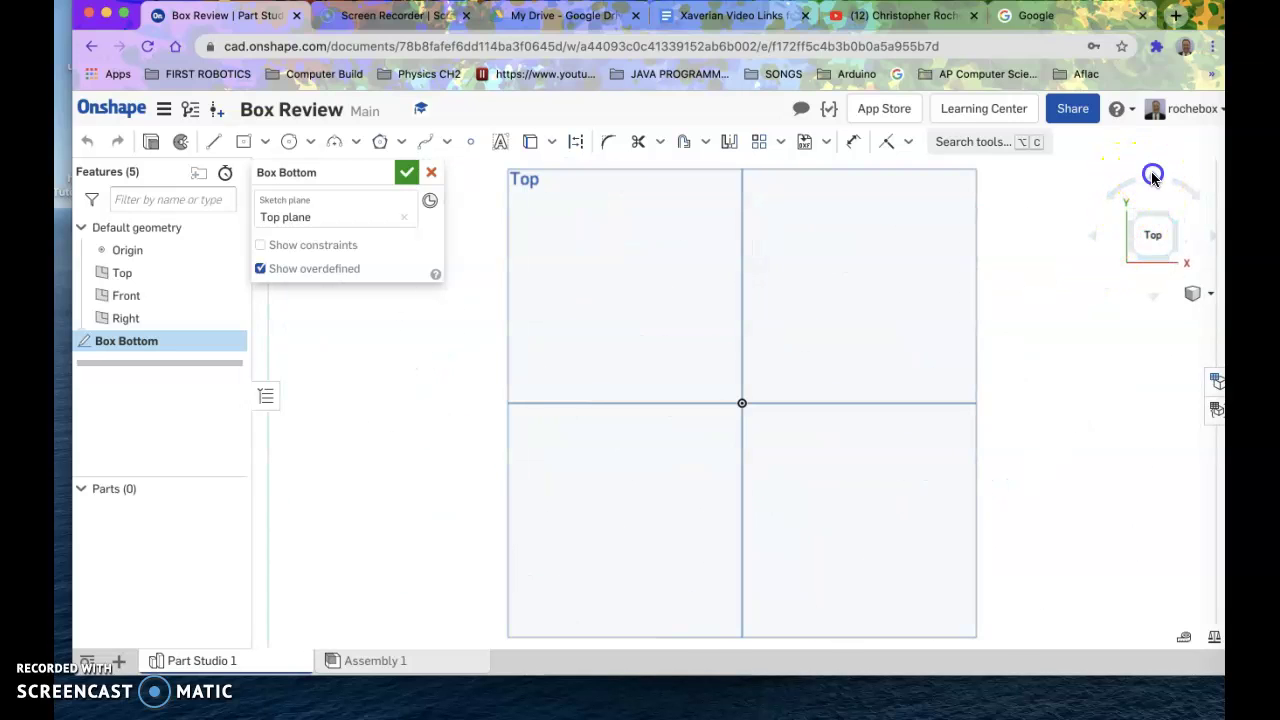
pyautogui.click(1152, 177)
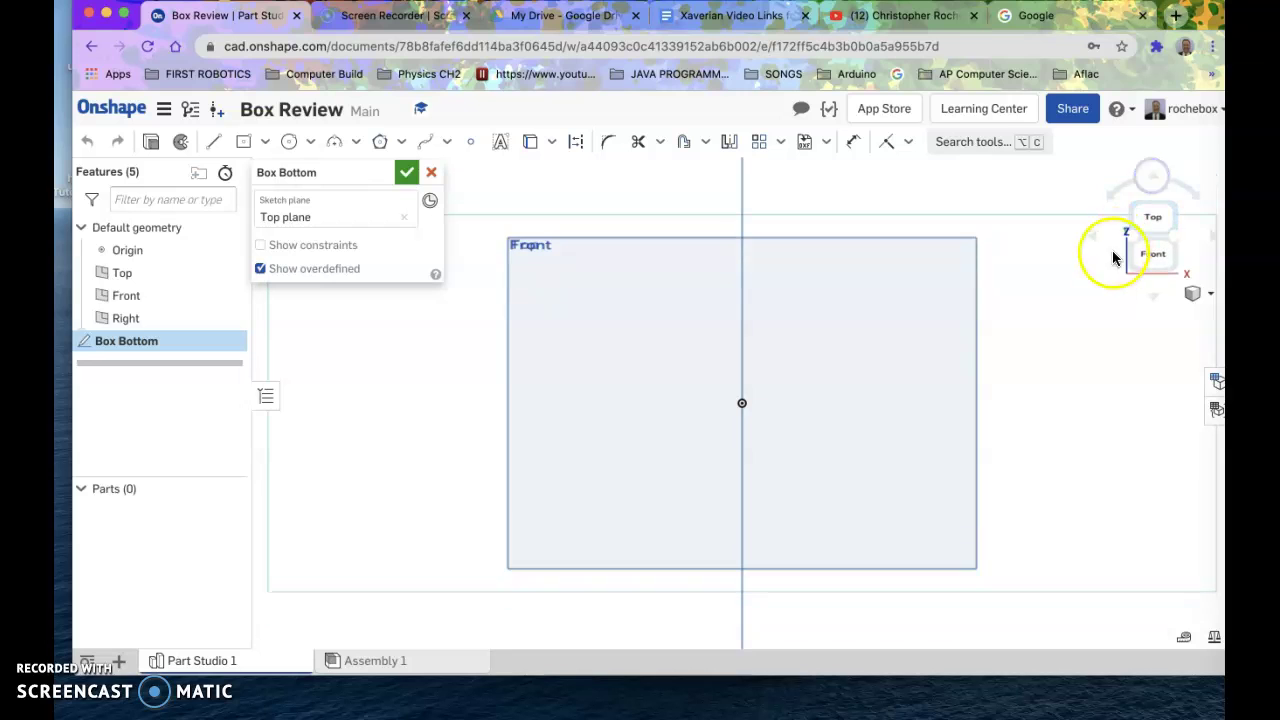
pyautogui.moveTo(1080, 323); pyautogui.dragTo(1046, 341, button='right')
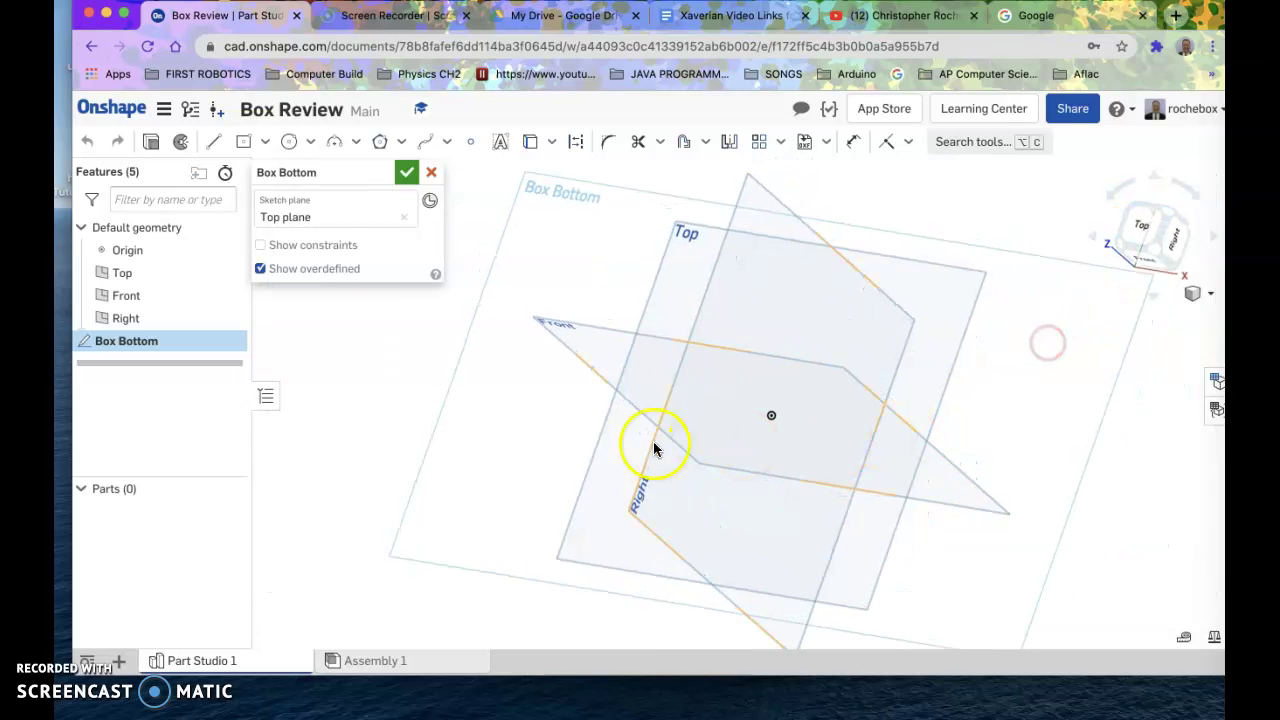
pyautogui.rightClick(376, 374)
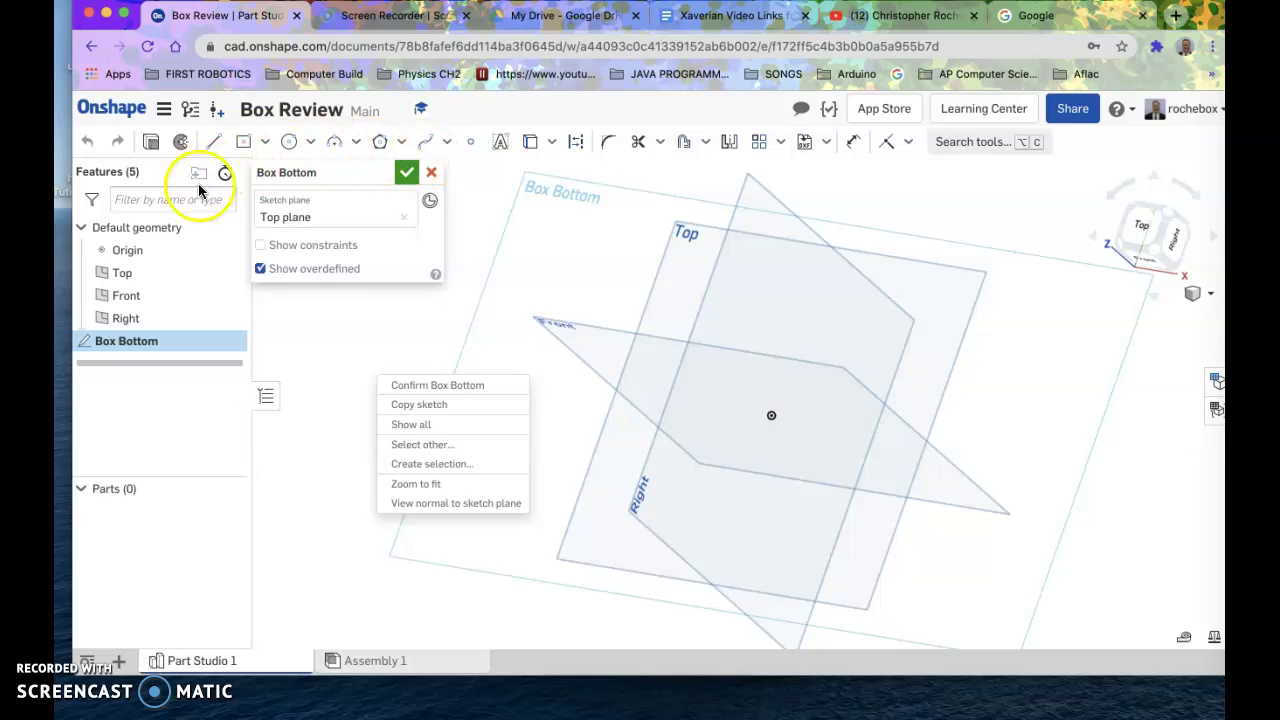
pyautogui.click(438, 507)
pyautogui.scroll(3, 437, 494)
pyautogui.scroll(-5, 437, 494)
pyautogui.scroll(2, 437, 494)
pyautogui.scroll(3, 437, 494)
pyautogui.scroll(-4, 437, 494)
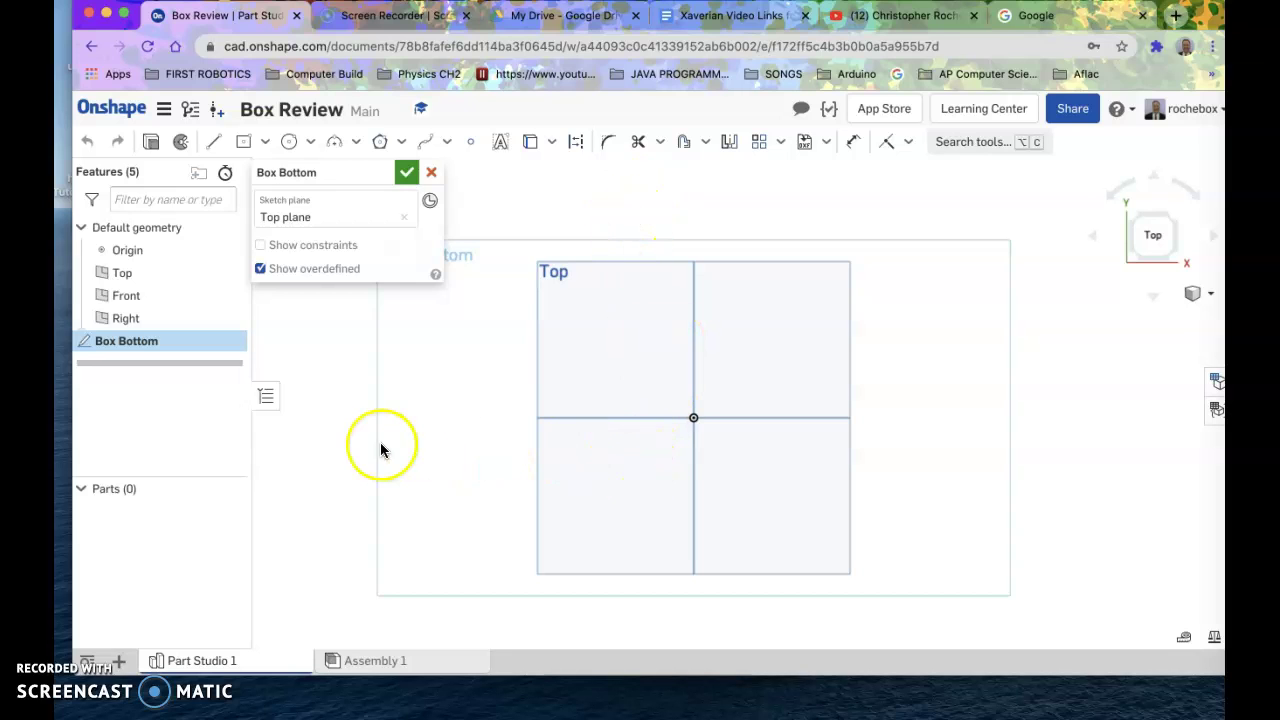
# Draw a center point rectangle about 7.2 wide and 5.36 high centered on the origin, and undo it.
pyautogui.click(266, 143)
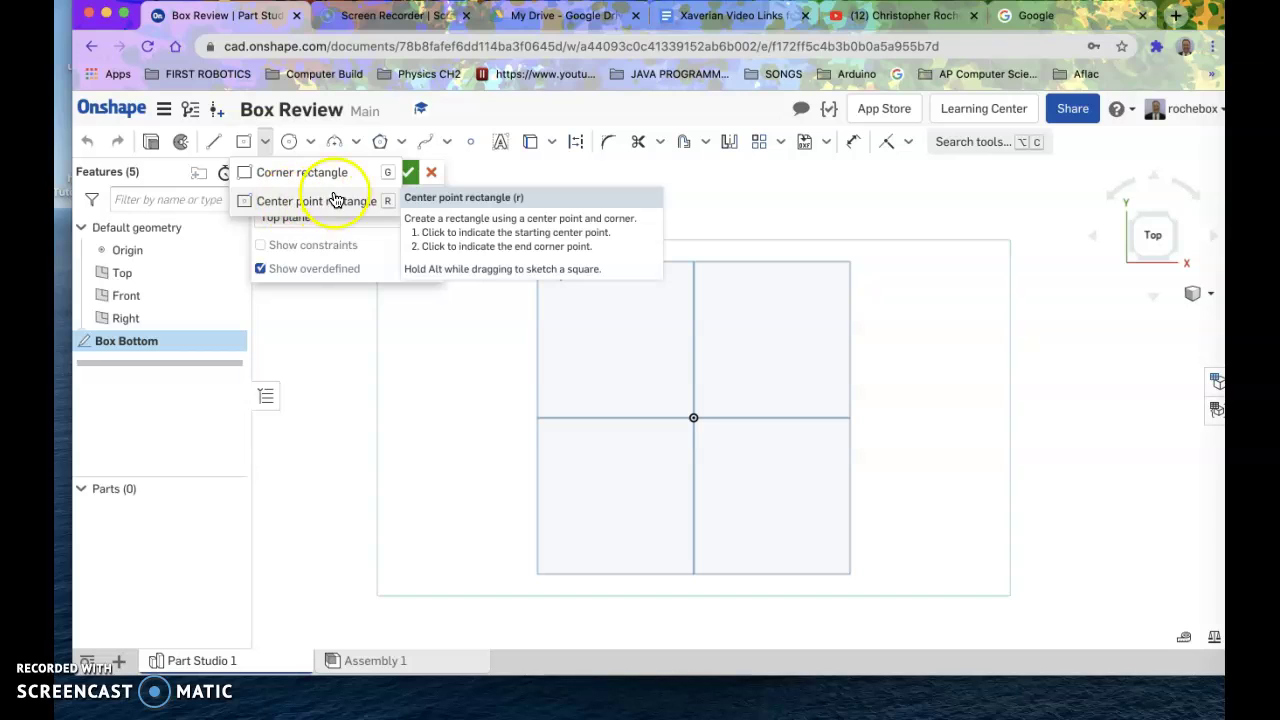
pyautogui.click(303, 203)
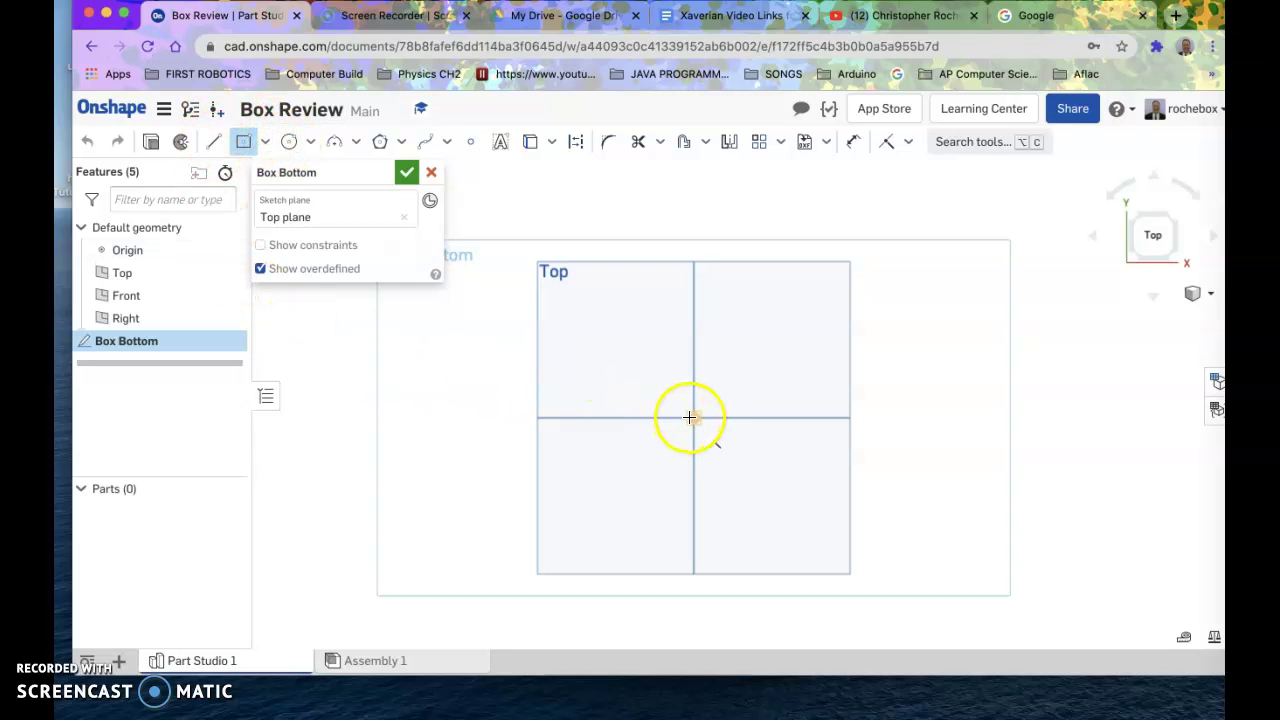
pyautogui.moveTo(693, 417)
pyautogui.mouseDown()
pyautogui.moveTo(523, 294)
pyautogui.moveTo(534, 334)
pyautogui.moveTo(689, 417)
pyautogui.moveTo(554, 337)
pyautogui.moveTo(540, 291)
pyautogui.moveTo(510, 294)
pyautogui.moveTo(506, 279)
pyautogui.mouseUp()
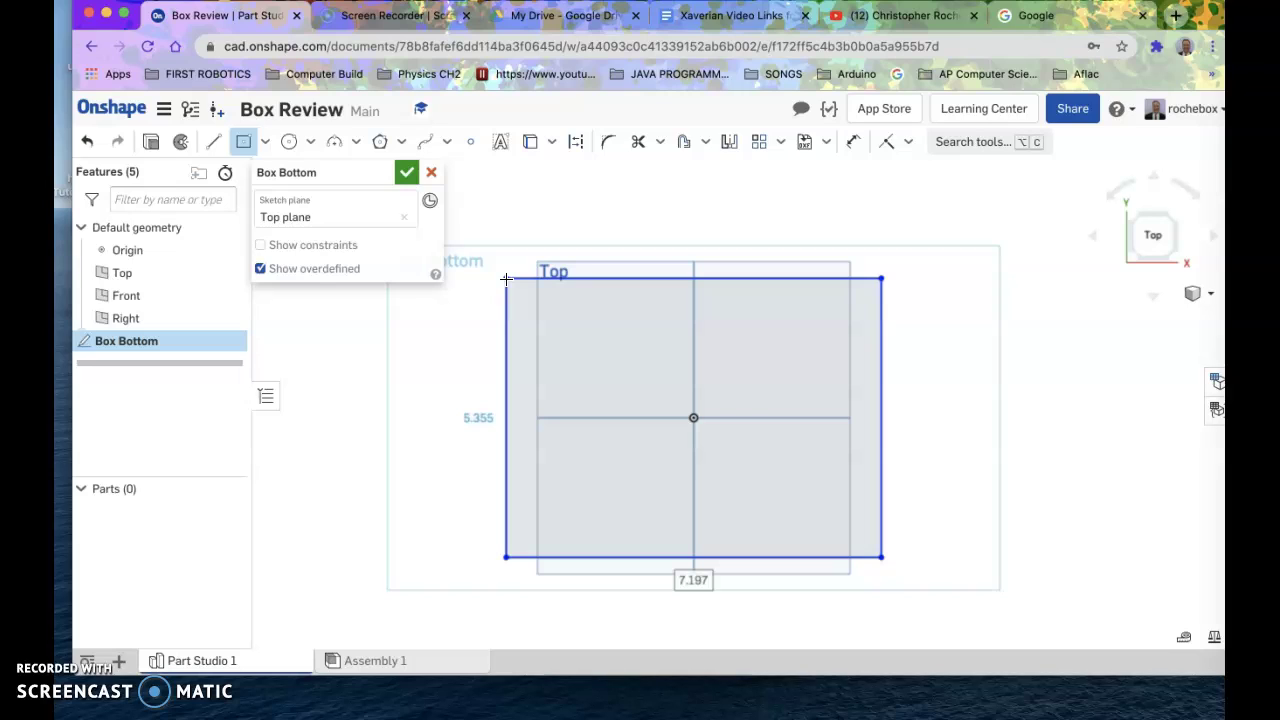
pyautogui.click(506, 279)
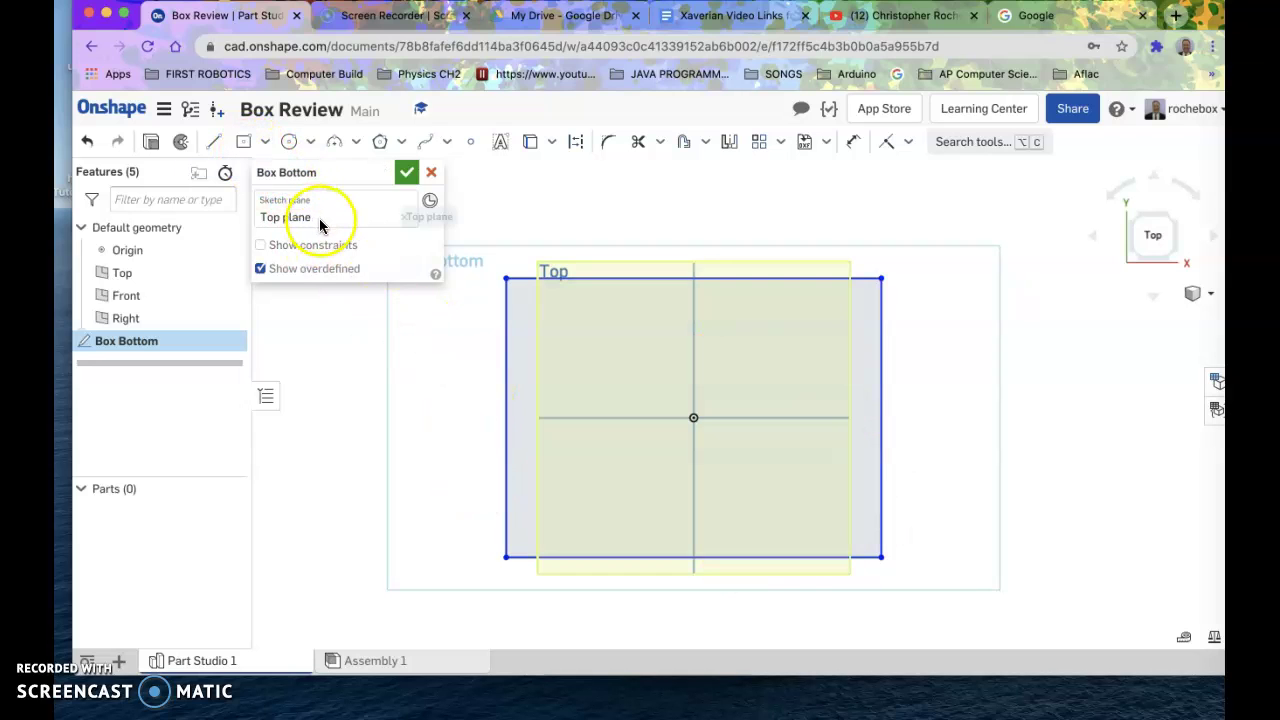
pyautogui.press('super+z')
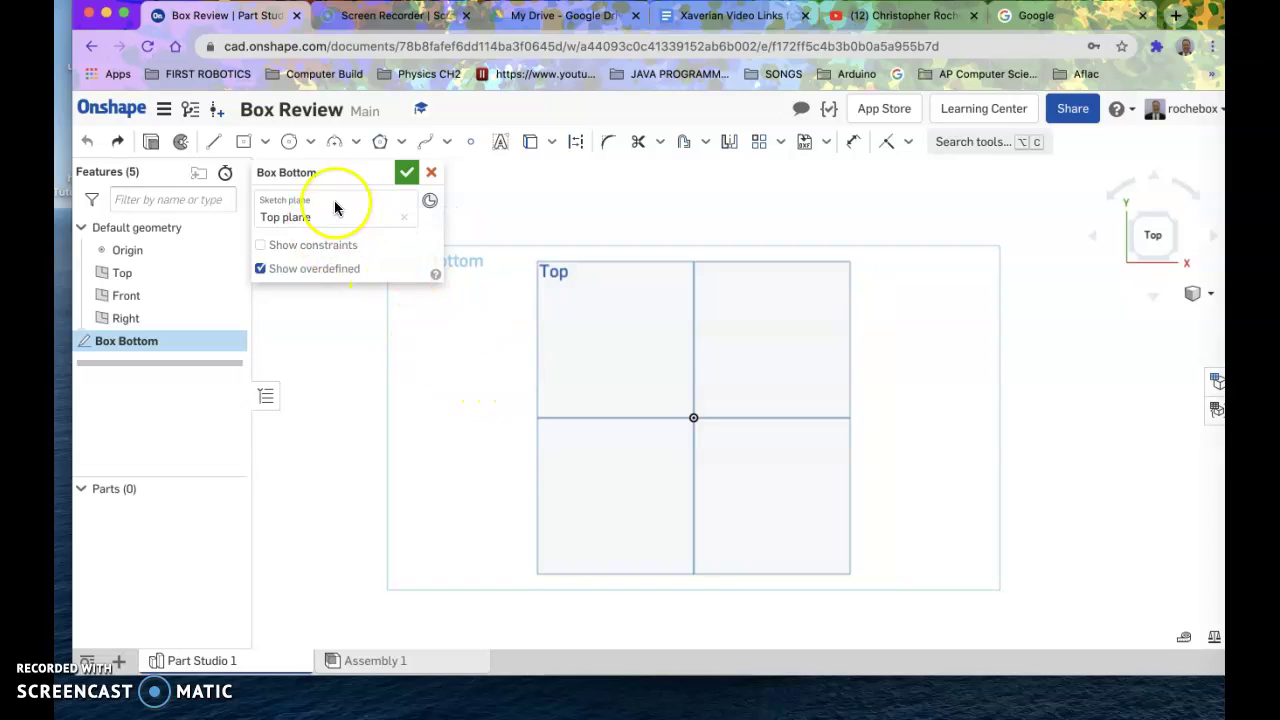
# Draw a center point rectangle about 7.67 wide and 7.07 high centered on the origin, and undo it.
pyautogui.click(243, 141)
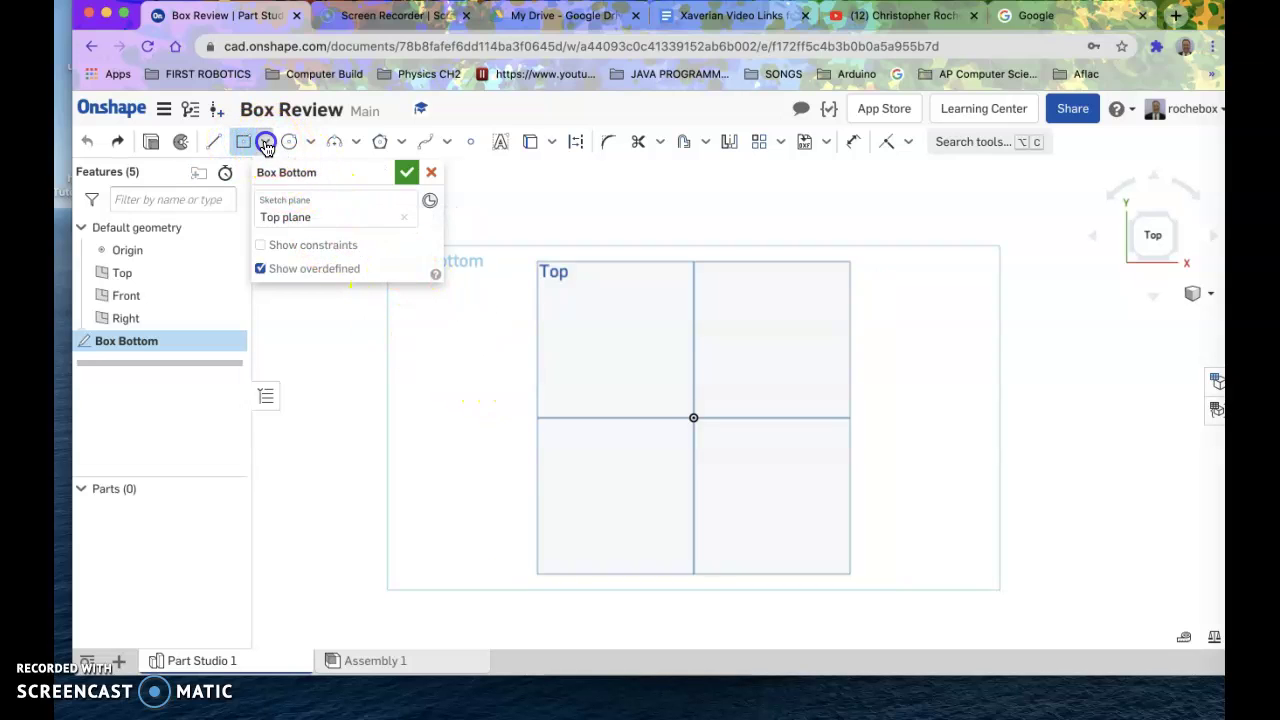
pyautogui.click(265, 143)
pyautogui.click(265, 145)
pyautogui.click(691, 417)
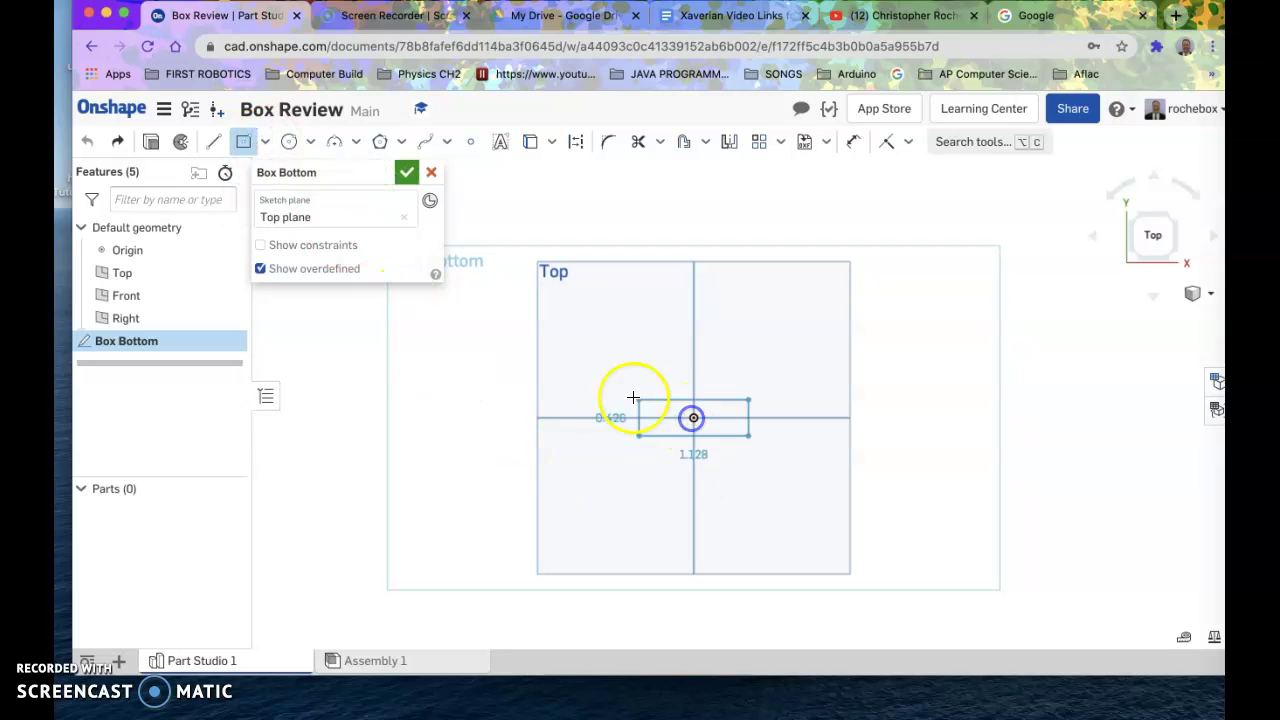
pyautogui.click(494, 234)
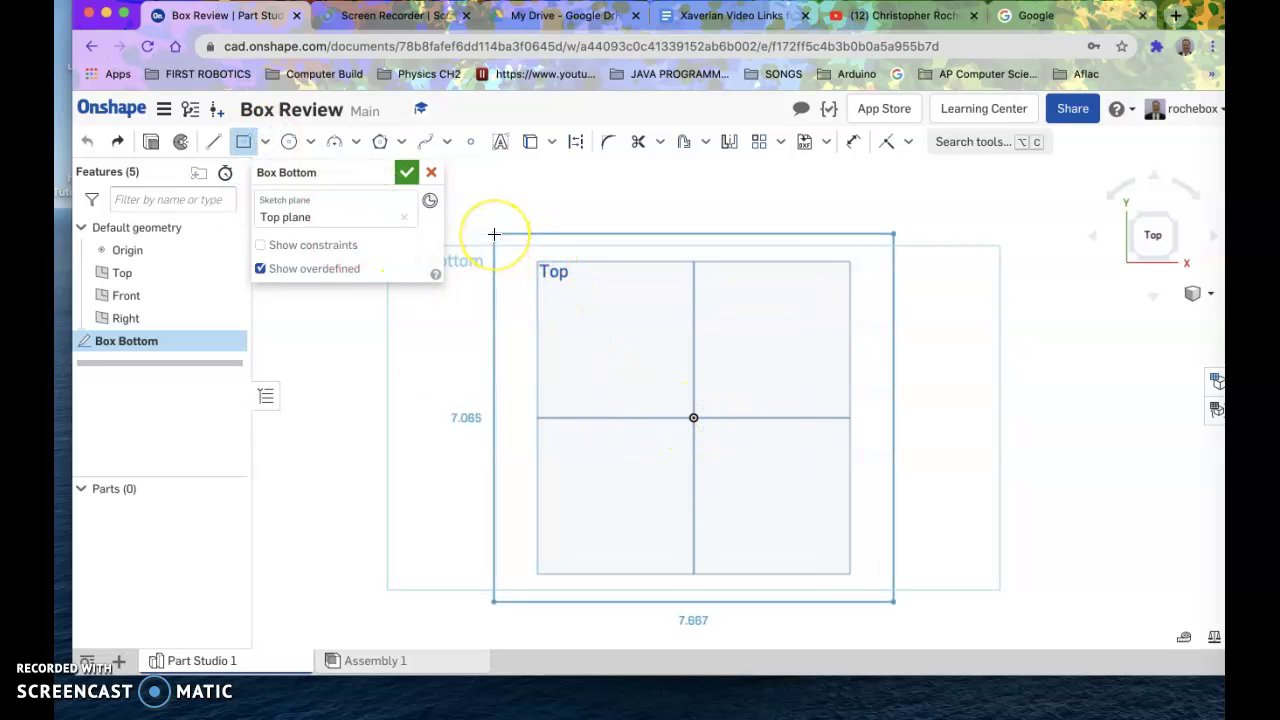
pyautogui.click(494, 234)
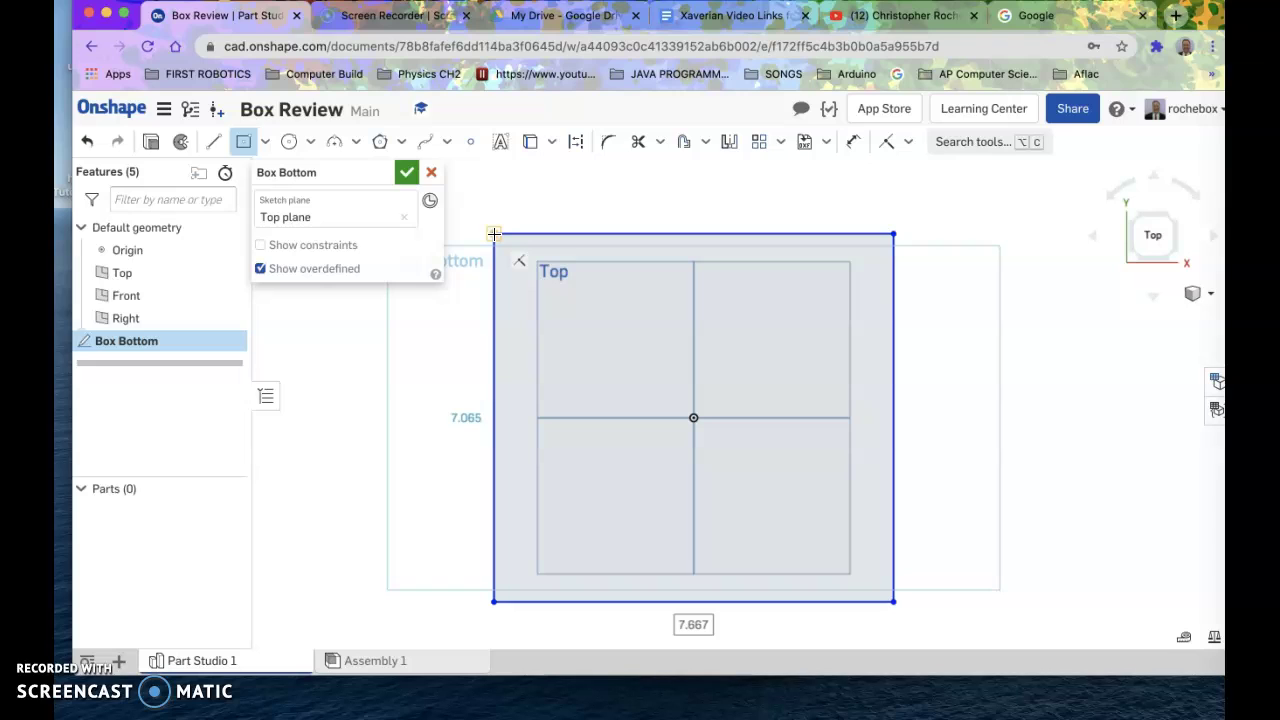
pyautogui.click(472, 208)
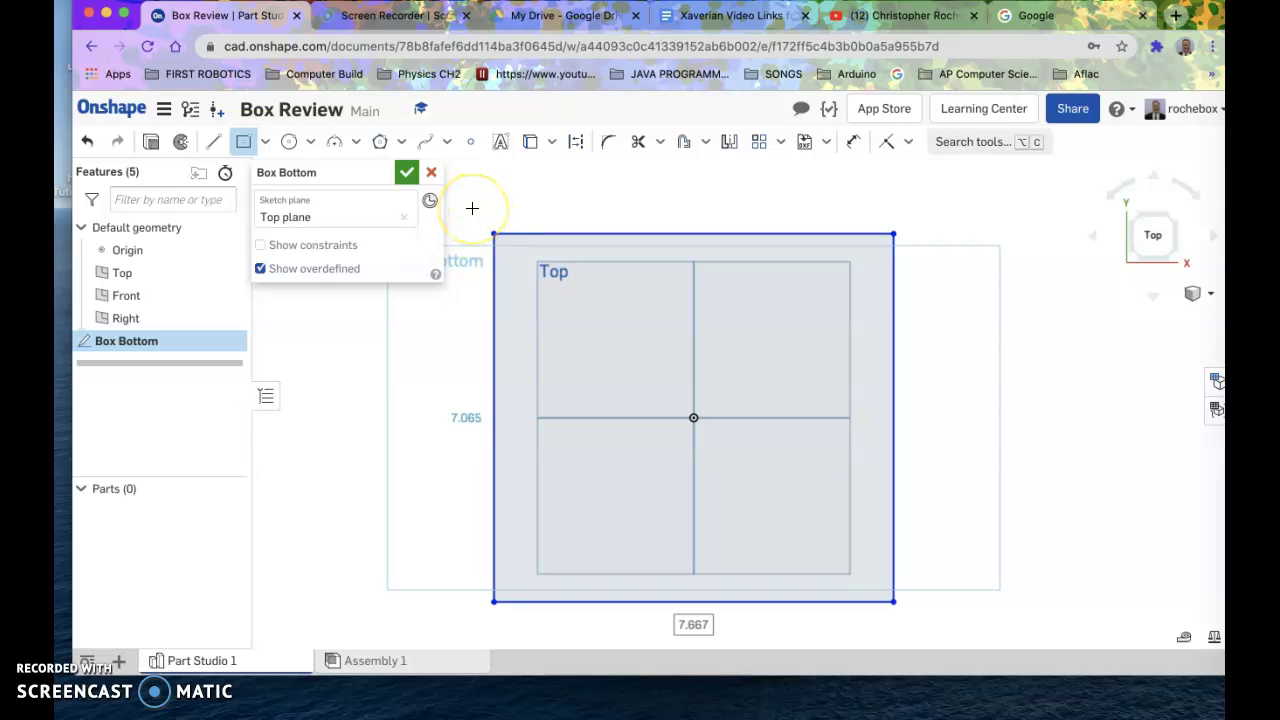
pyautogui.click(244, 143)
pyautogui.click(282, 171)
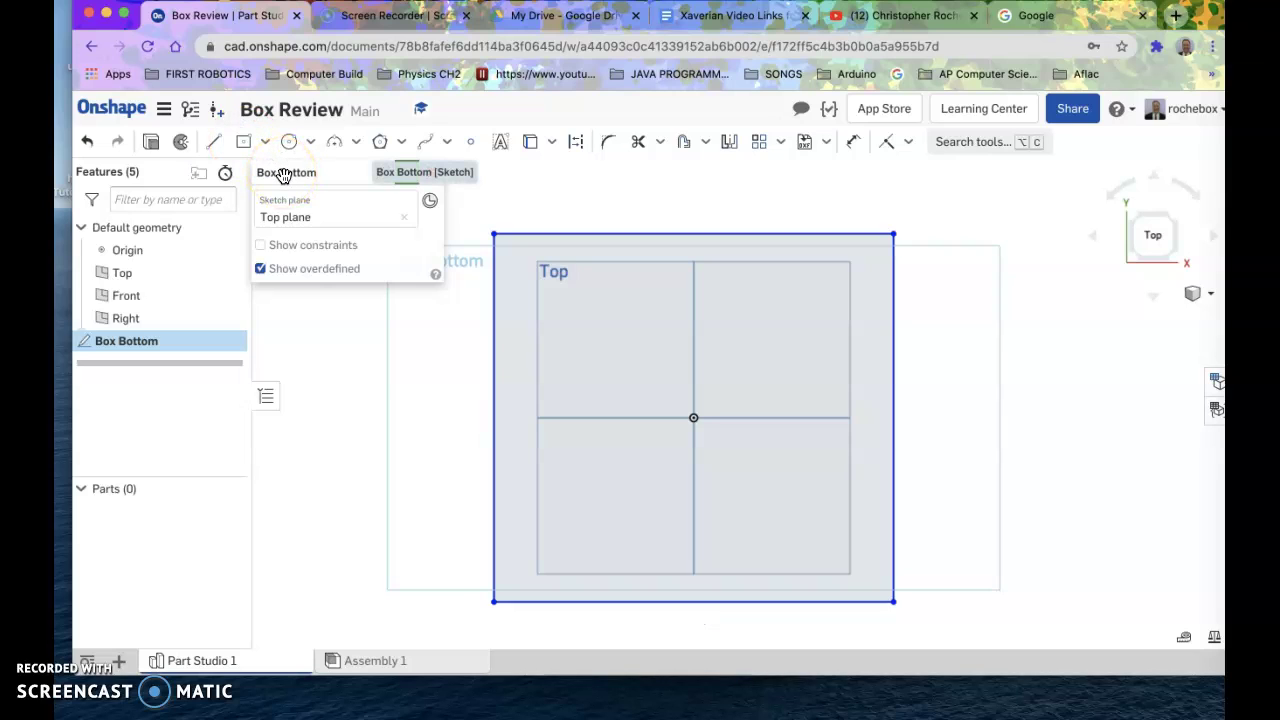
pyautogui.press('super+z')
# Draw a center point rectangle about 7.4 wide and 7.13 high centered on the origin, and leave the rectangle tool.
pyautogui.click(246, 147)
pyautogui.click(693, 418)
pyautogui.click(549, 246)
pyautogui.moveTo(549, 246); pyautogui.dragTo(498, 233)
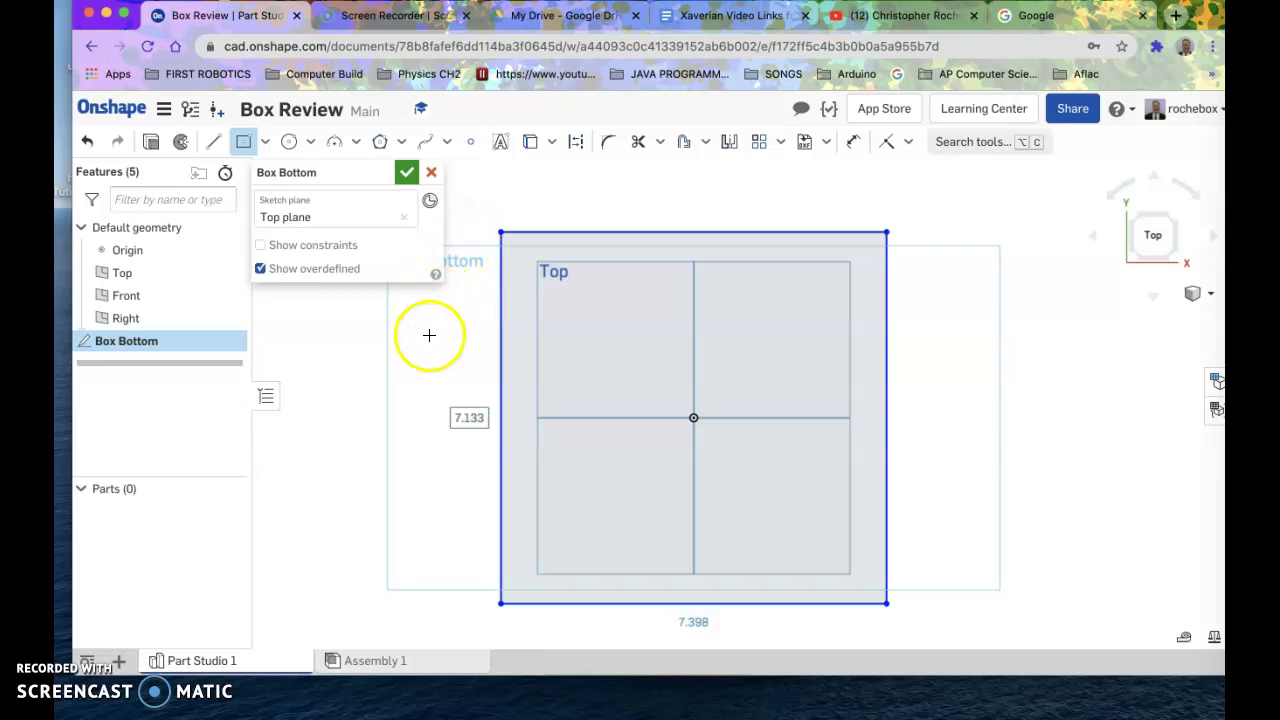
pyautogui.press('Escape')
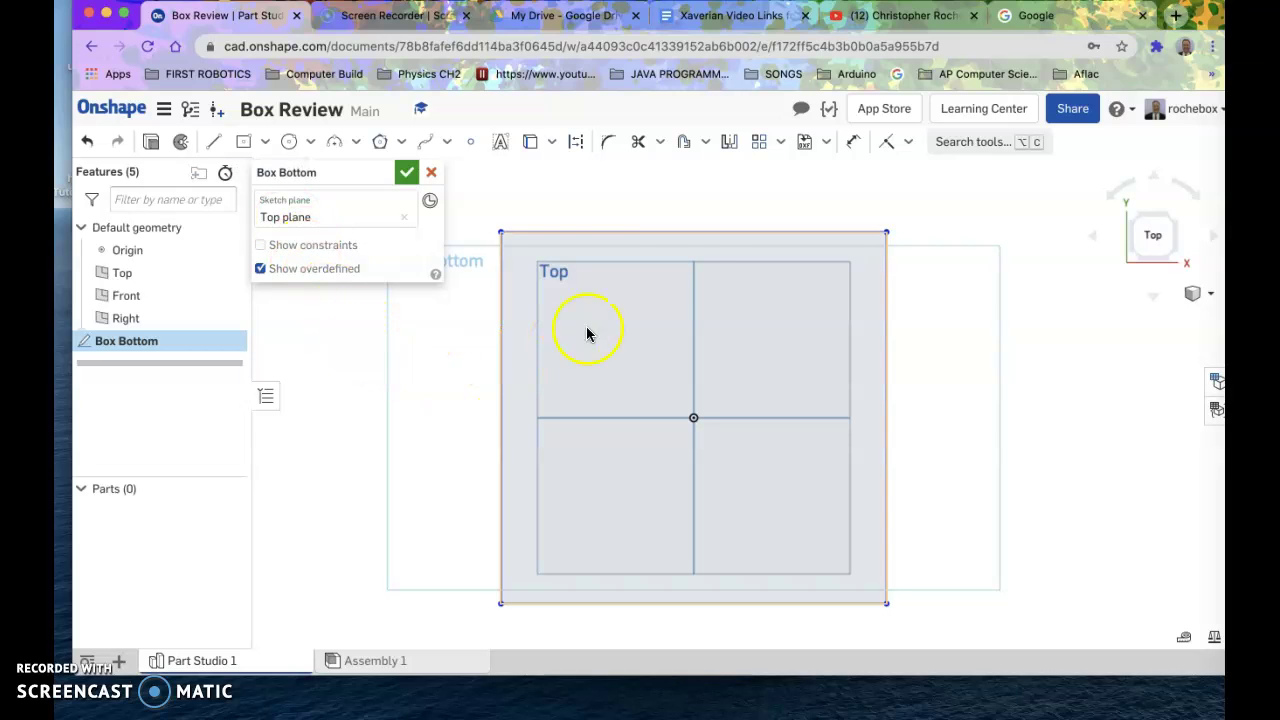
pyautogui.click(853, 264)
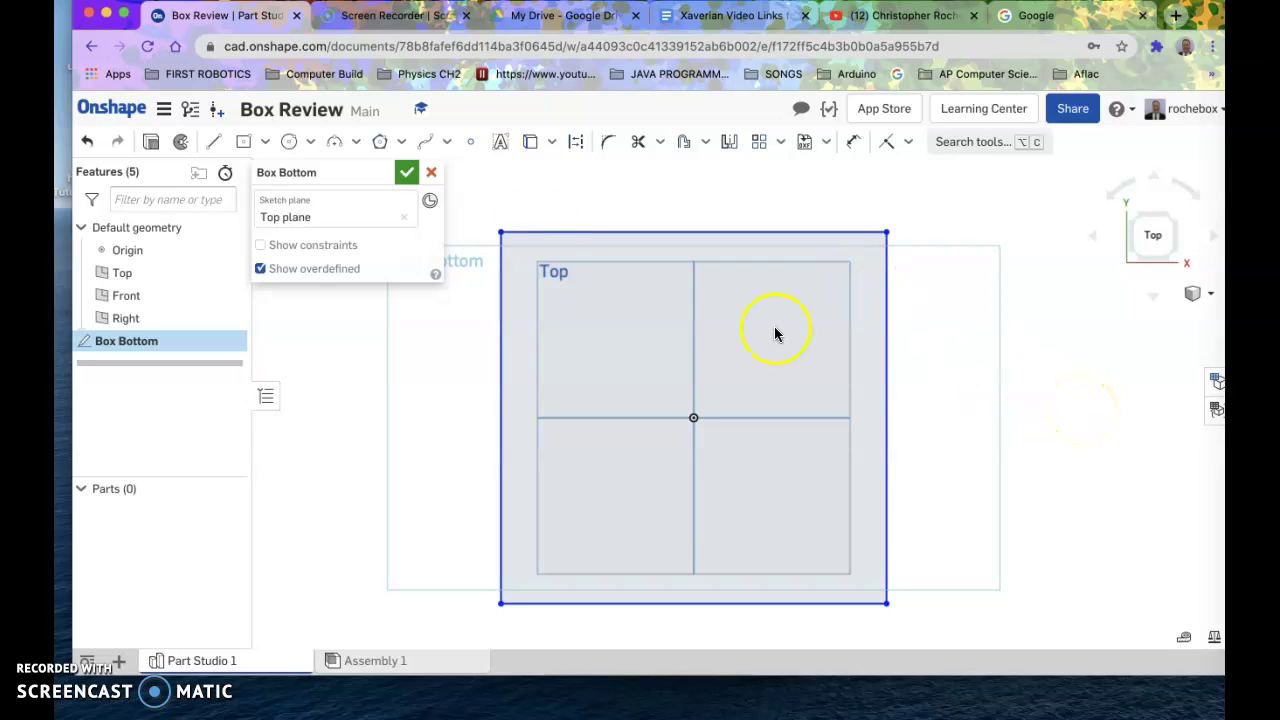
# Set the workspace's default length unit to Inch and accept the workspace units.
pyautogui.click(163, 110)
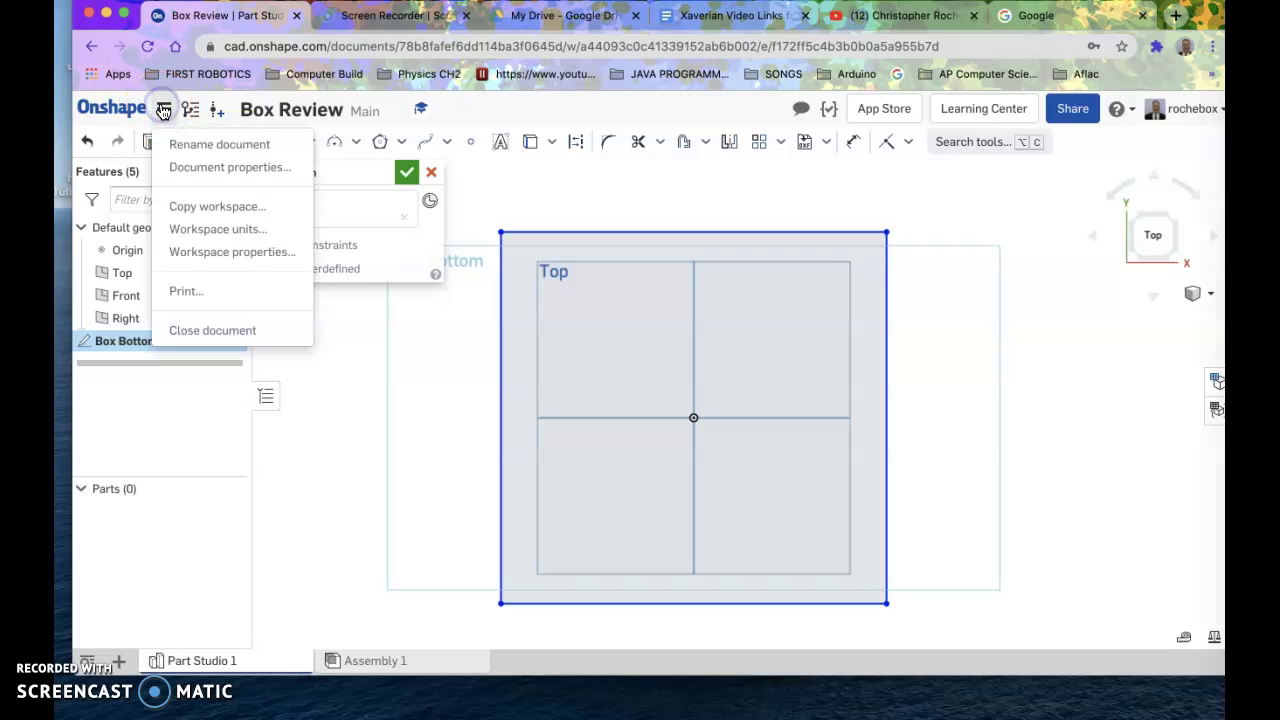
pyautogui.click(205, 232)
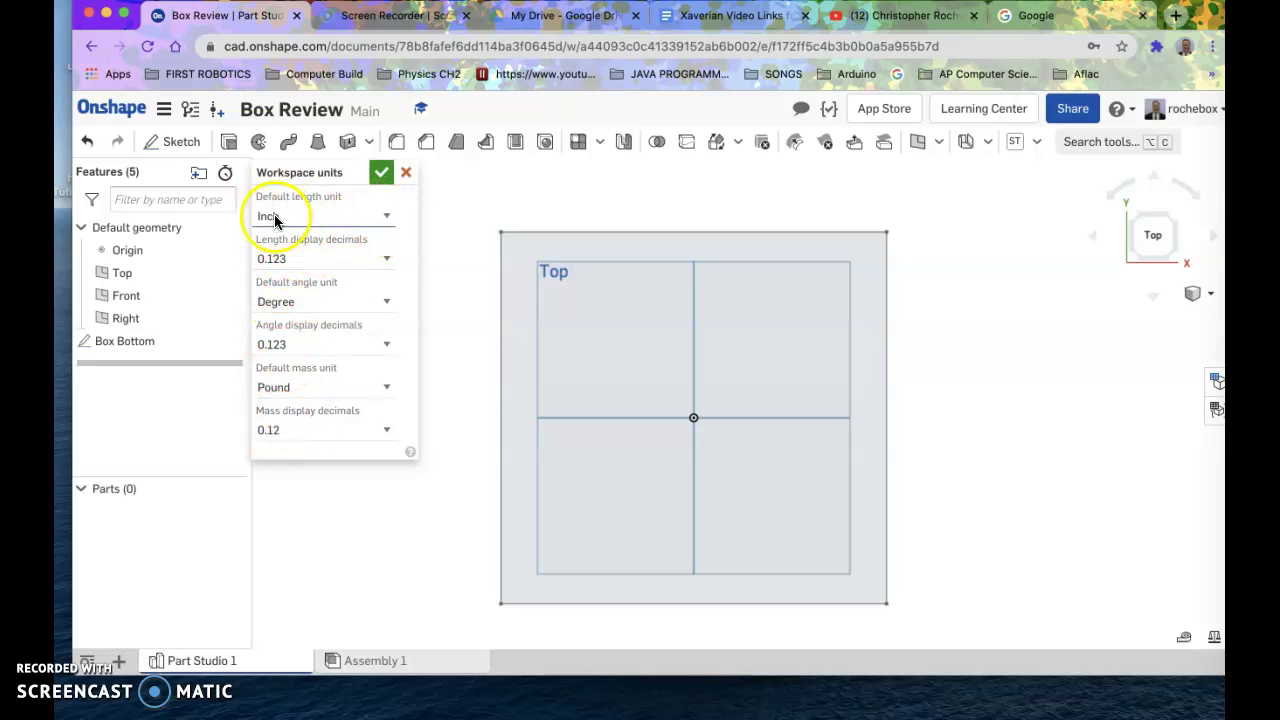
pyautogui.click(388, 218)
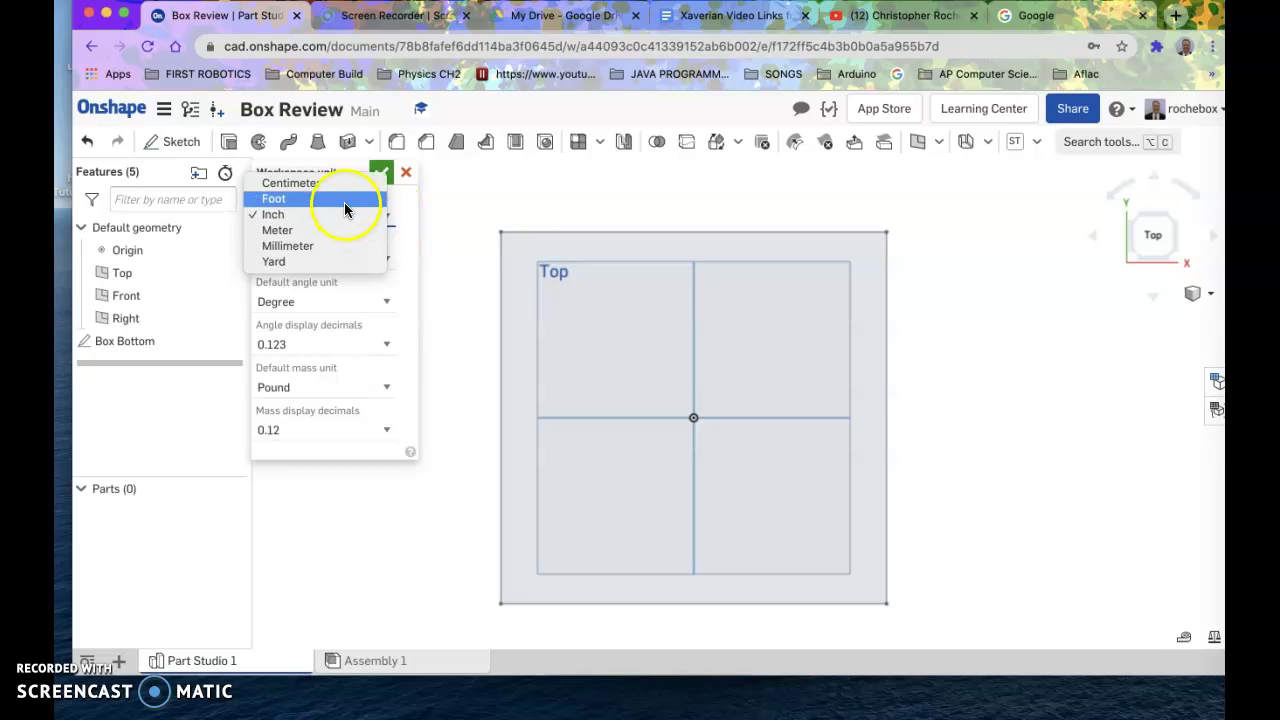
pyautogui.click(343, 214)
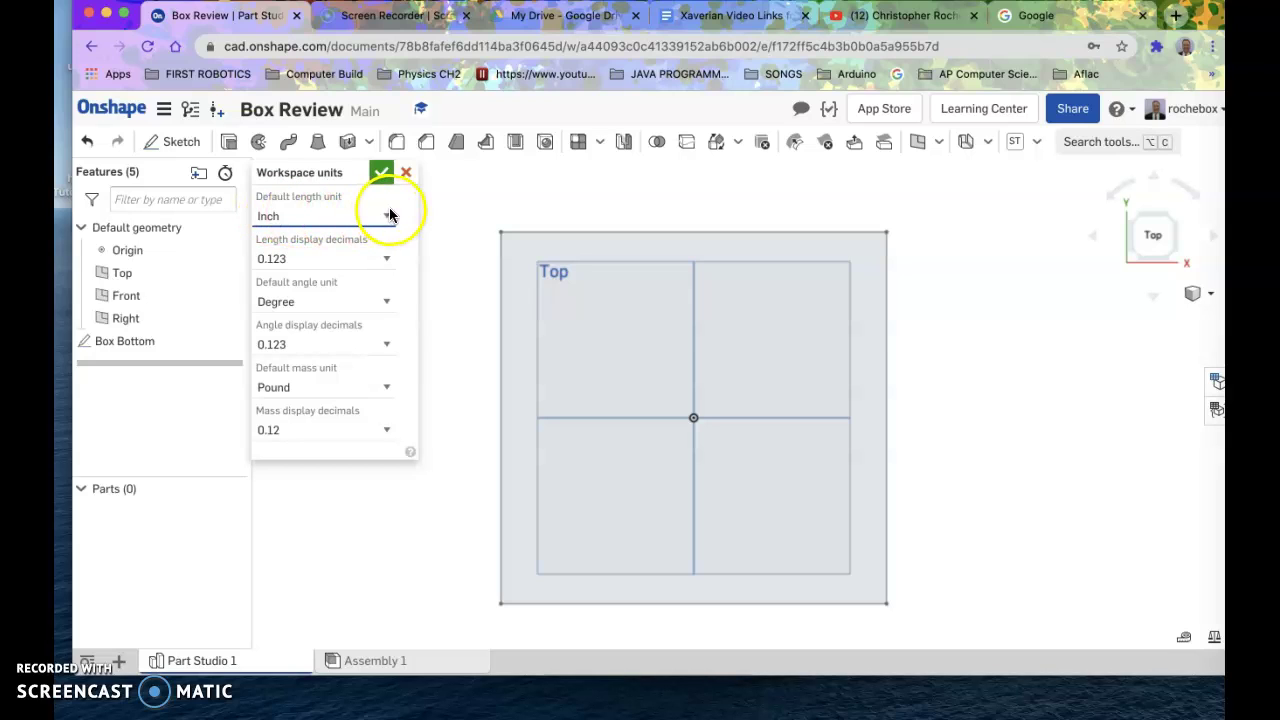
pyautogui.click(381, 173)
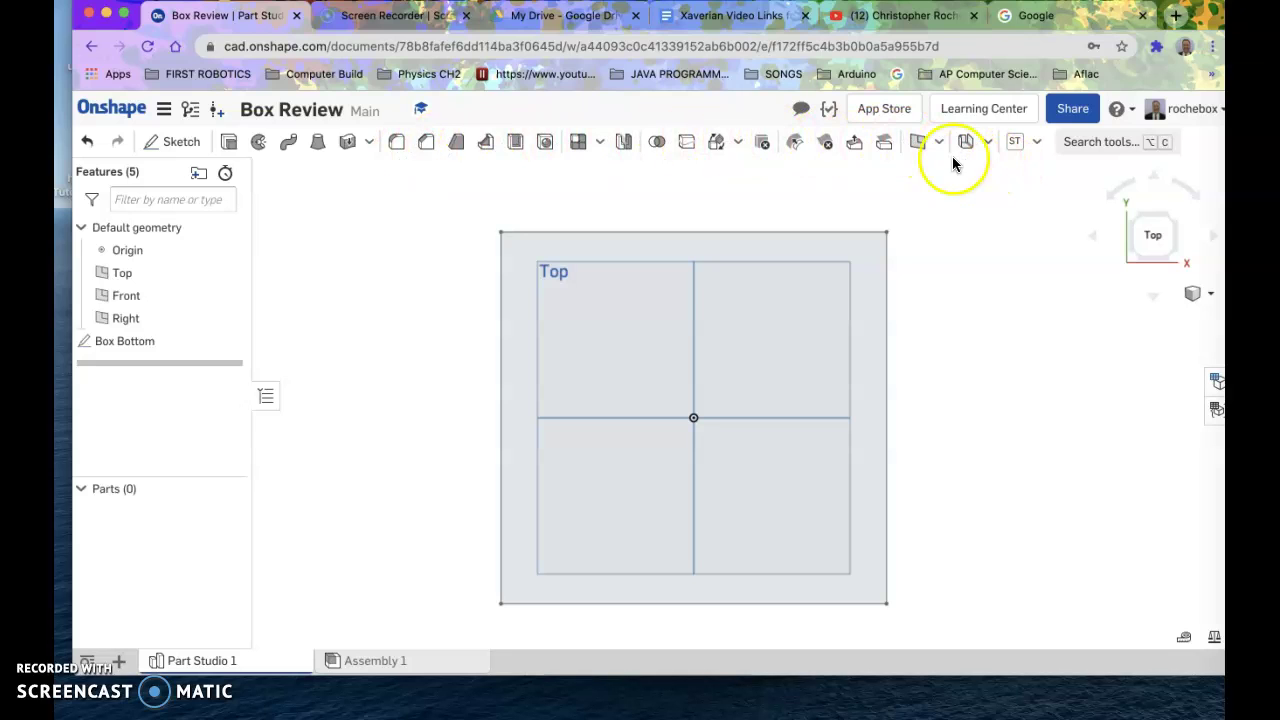
# Reopen the Box Bottom sketch and dimension the rectangle's vertical side to 4.5 in, placing the dimension outside the rectangle.
pyautogui.doubleClick(116, 343)
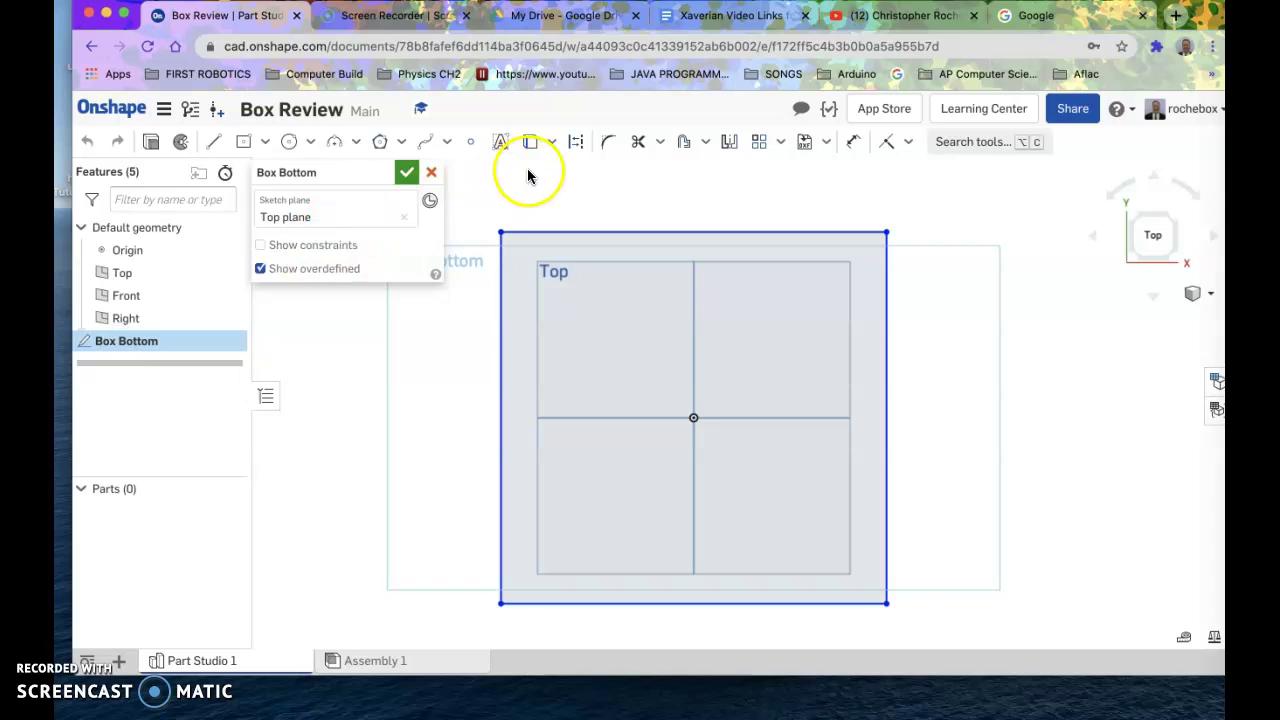
pyautogui.click(470, 187)
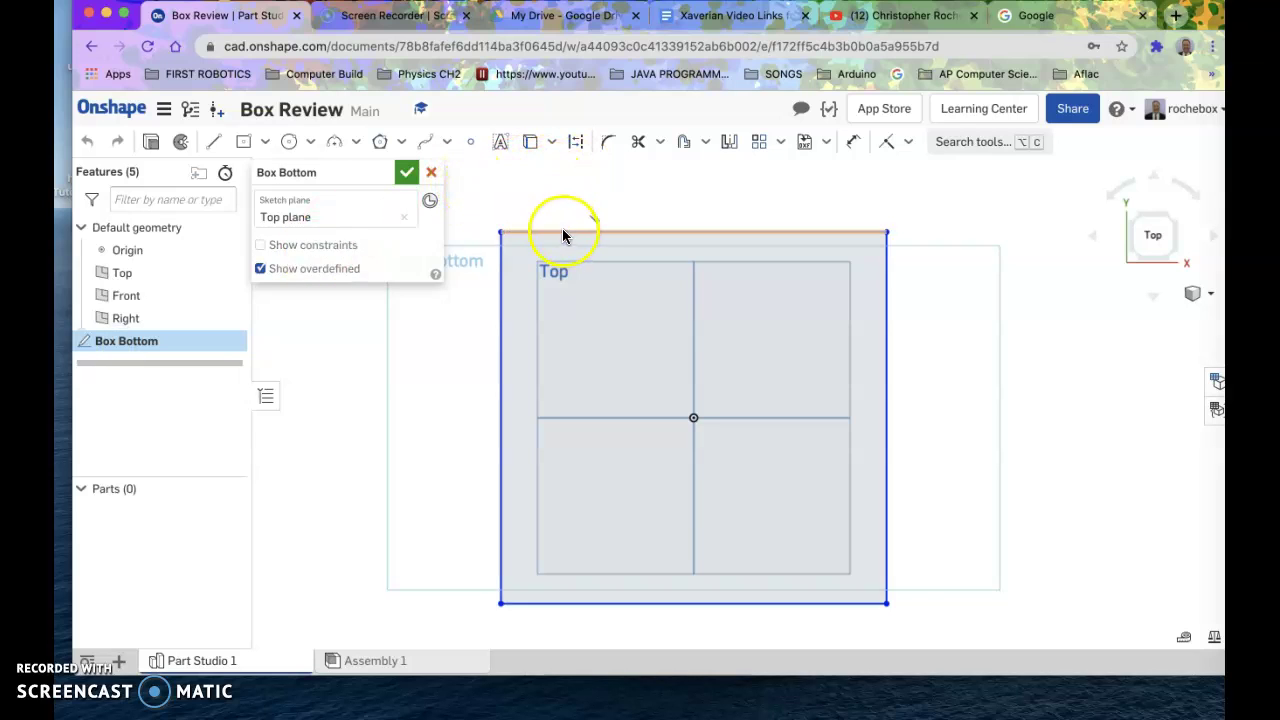
pyautogui.click(628, 600)
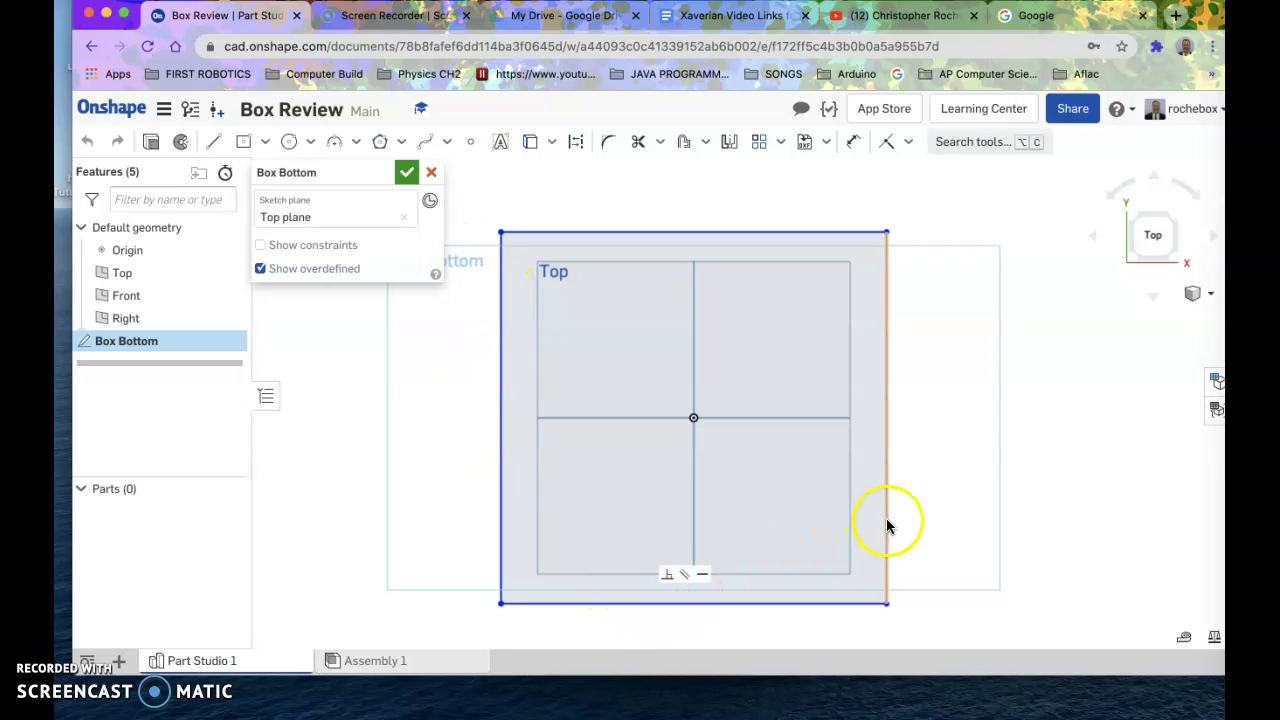
pyautogui.click(851, 143)
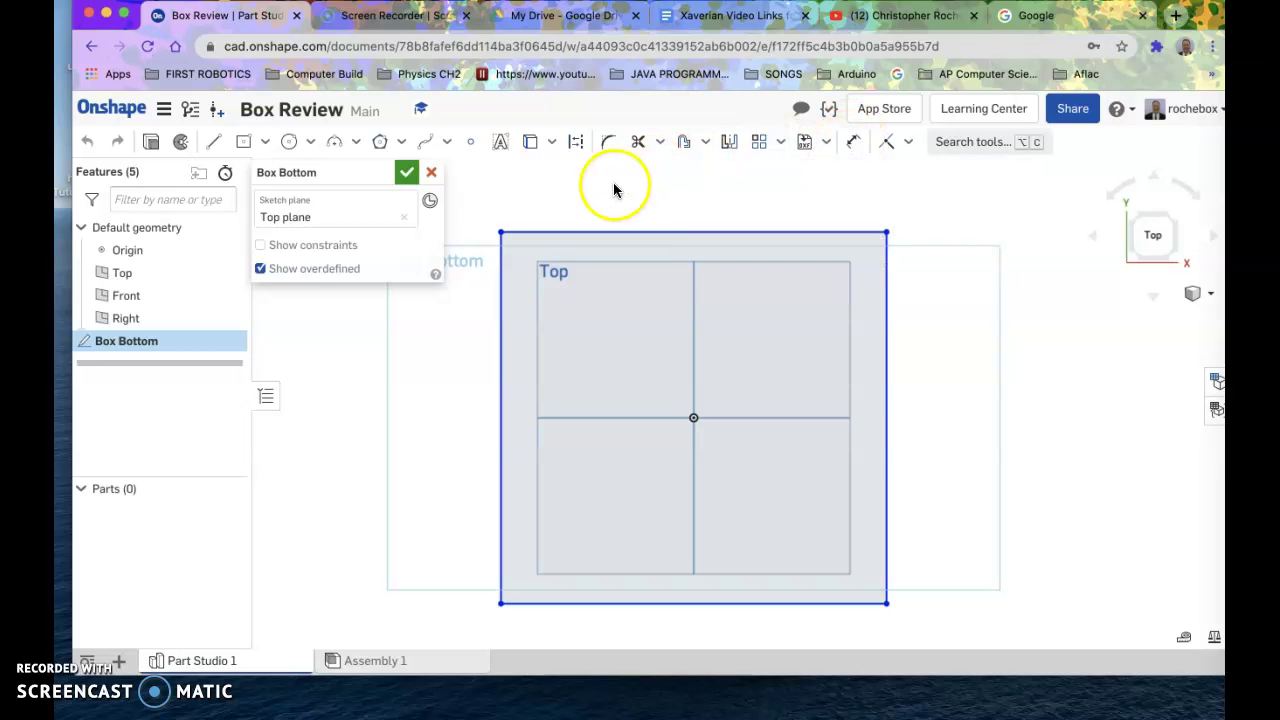
pyautogui.click(855, 143)
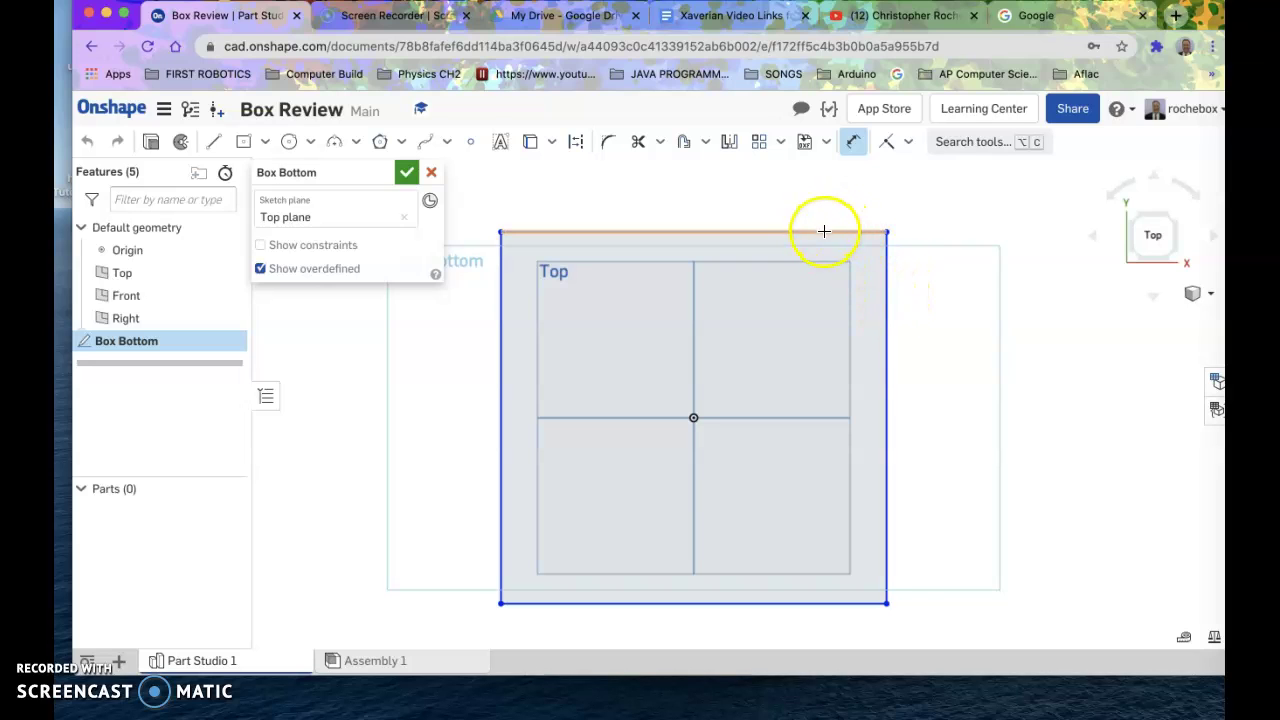
pyautogui.click(887, 288)
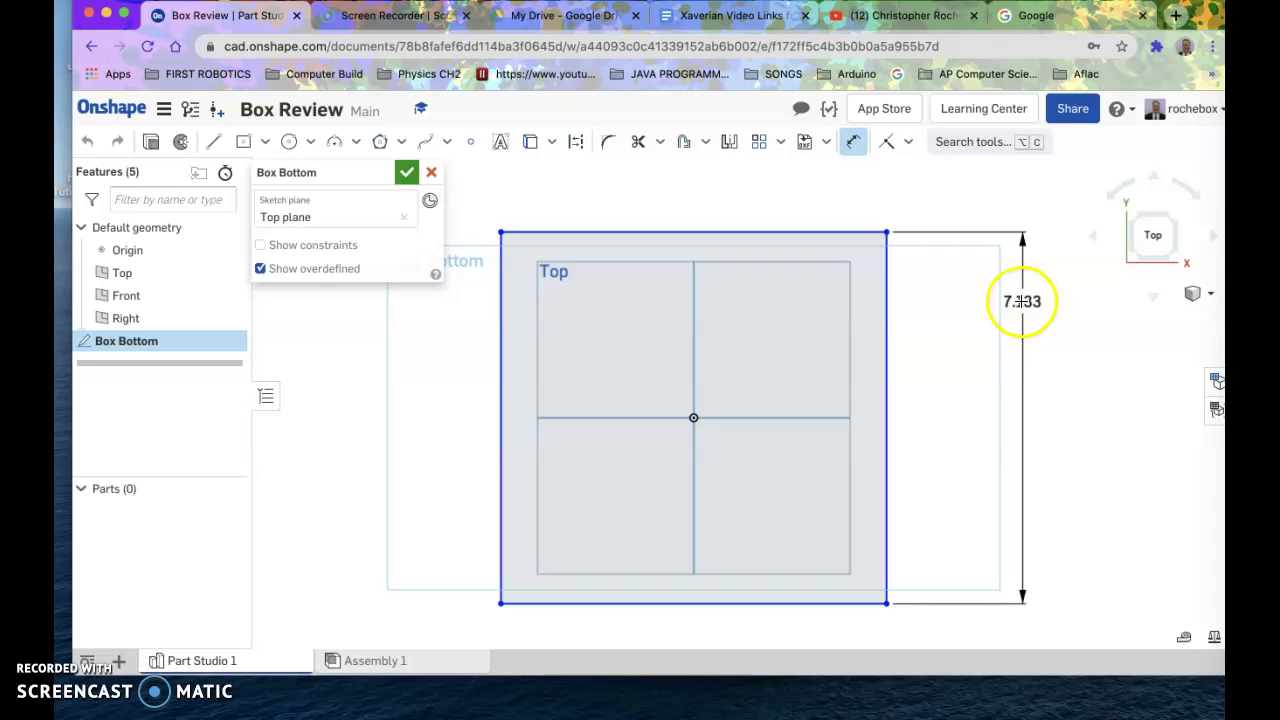
pyautogui.click(986, 300)
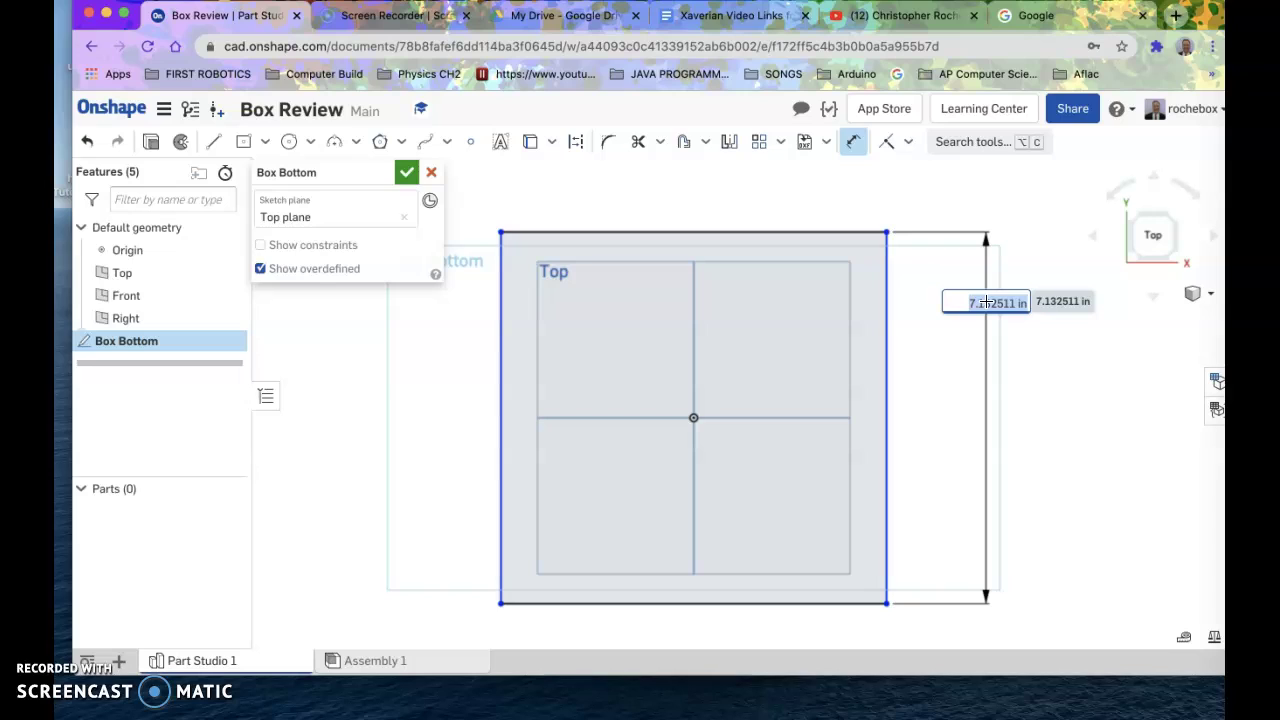
pyautogui.write('4.5')
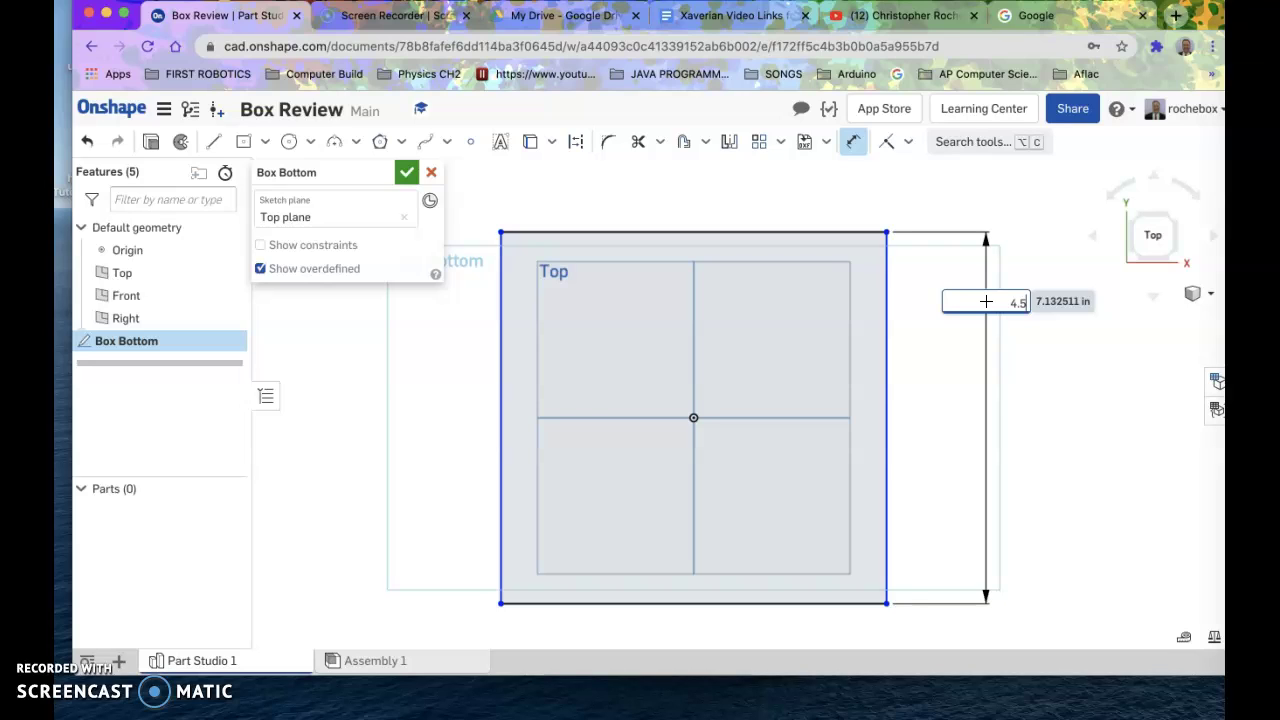
pyautogui.press('Escape')
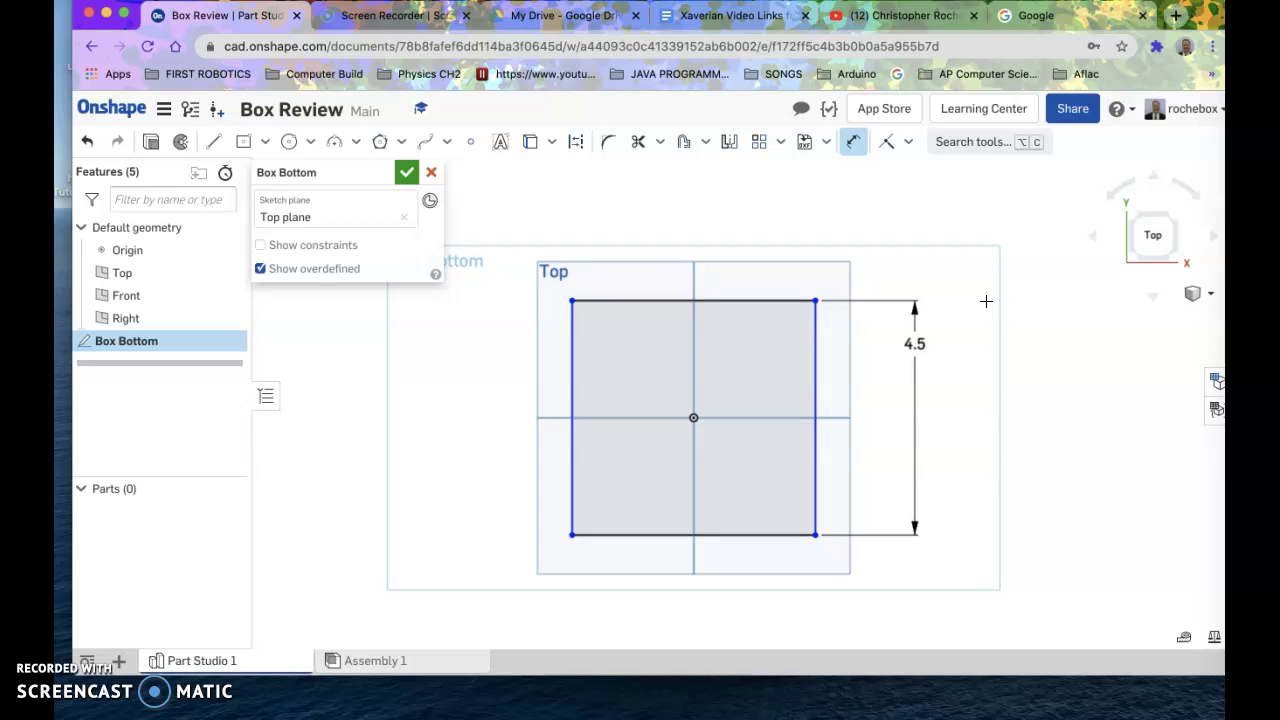
# Dimension the rectangle's upper horizontal edge to 3.5 in, placing the dimension above it.
pyautogui.scroll(2, 1010, 366)
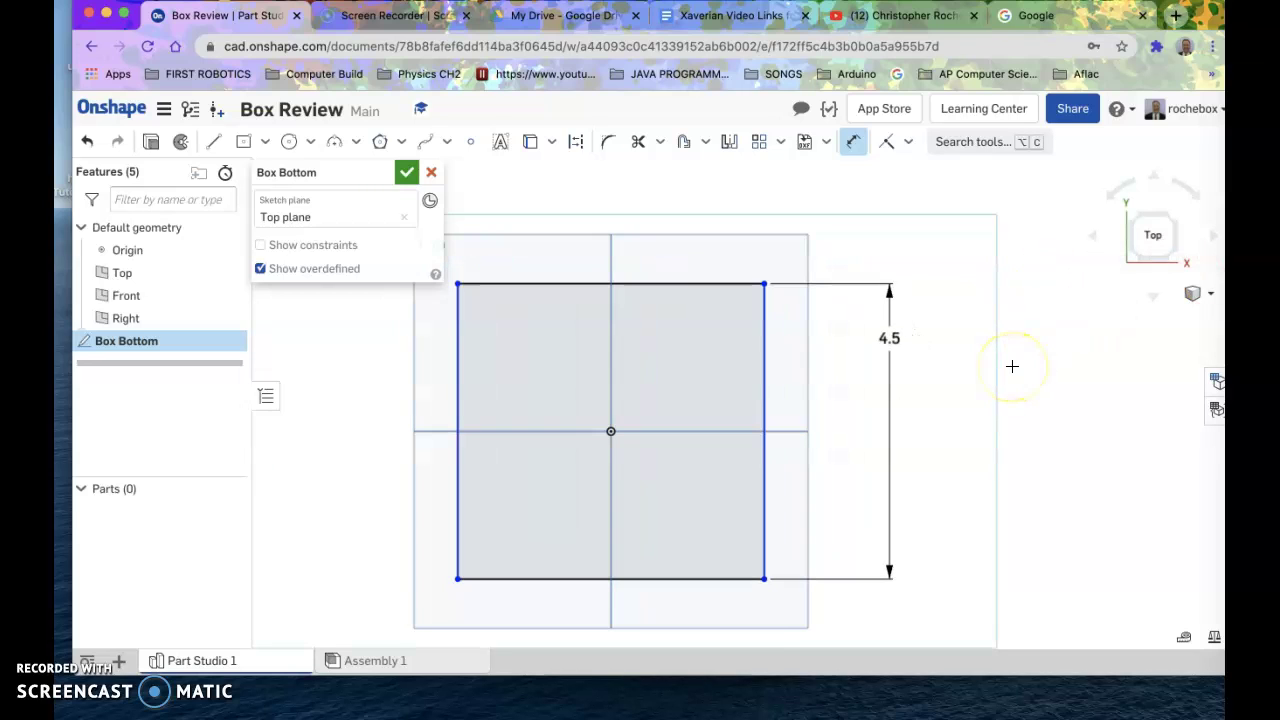
pyautogui.scroll(2, 1012, 366)
pyautogui.scroll(1, 962, 332)
pyautogui.moveTo(960, 329)
pyautogui.mouseDown(button='middle')
pyautogui.moveTo(1190, 329)
pyautogui.moveTo(1151, 311)
pyautogui.mouseUp(button='middle')
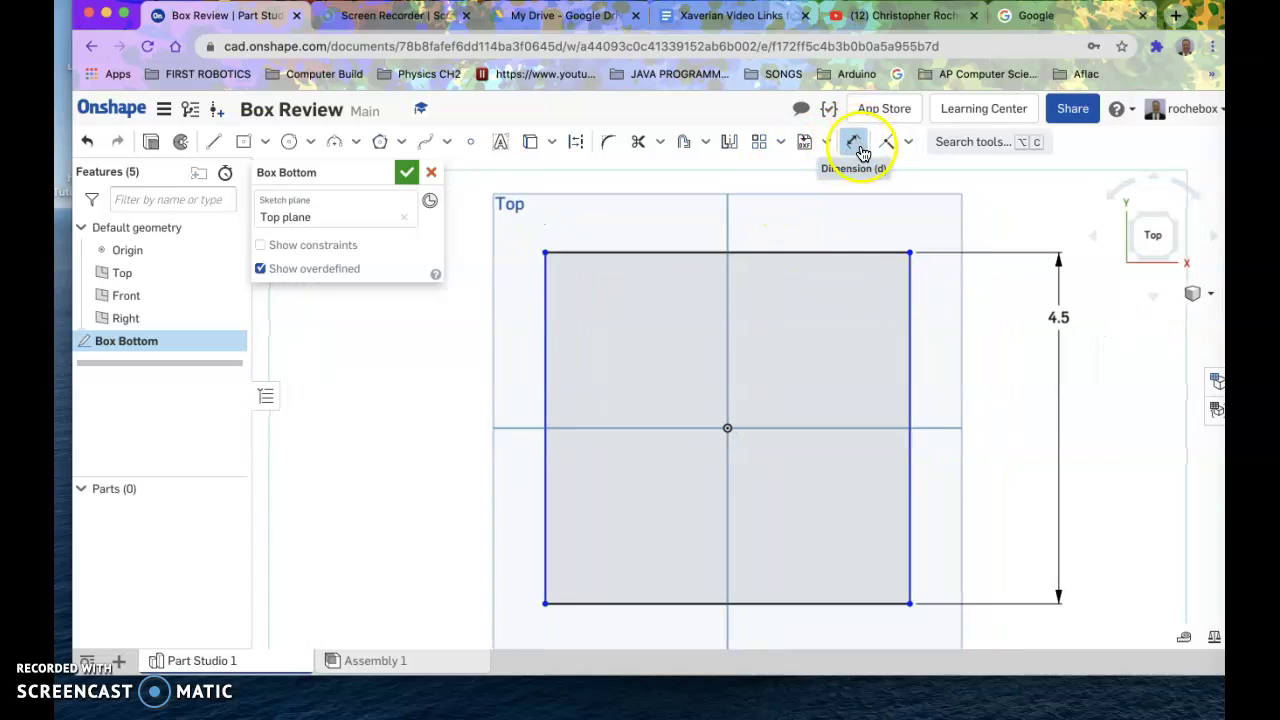
pyautogui.click(861, 150)
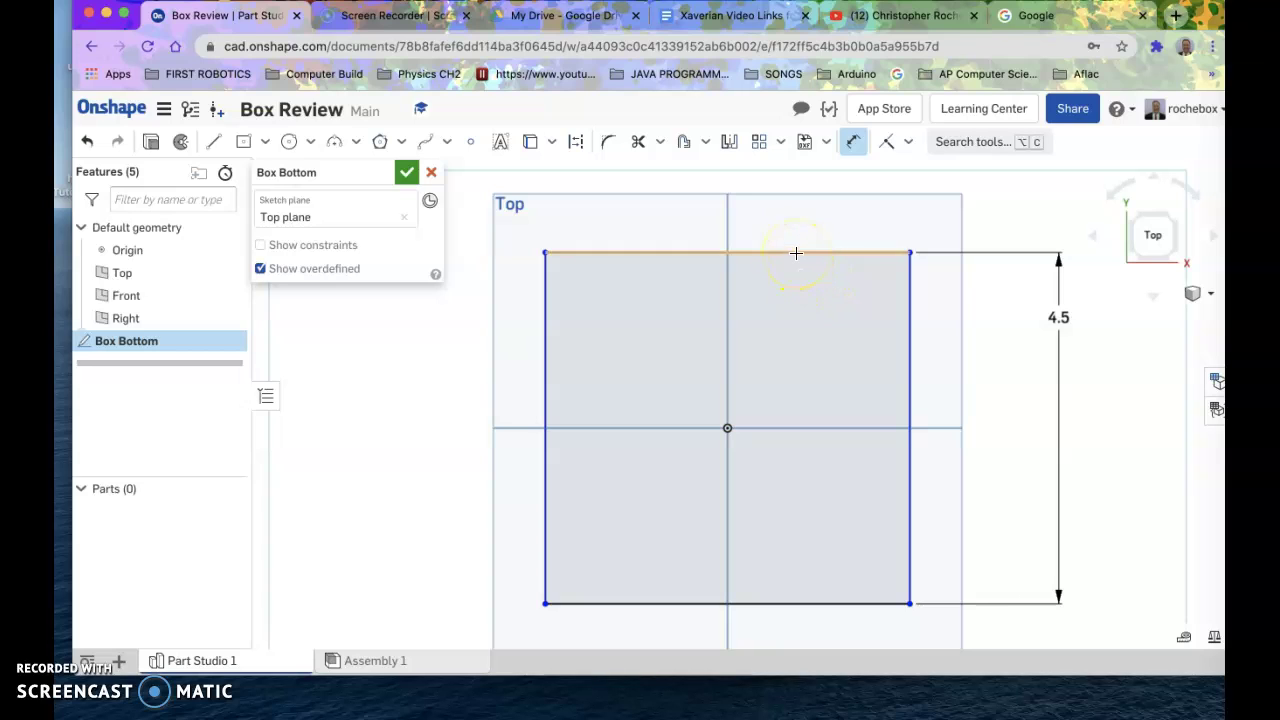
pyautogui.click(796, 253)
pyautogui.click(796, 205)
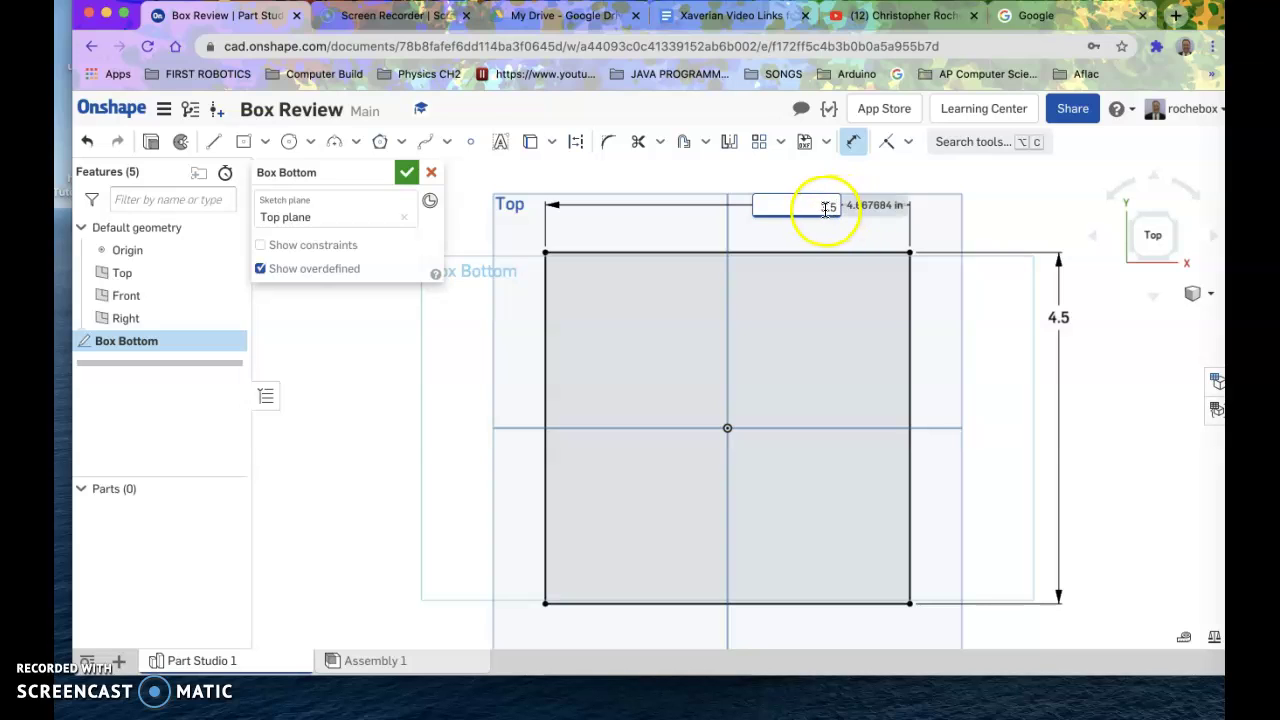
pyautogui.click(784, 222)
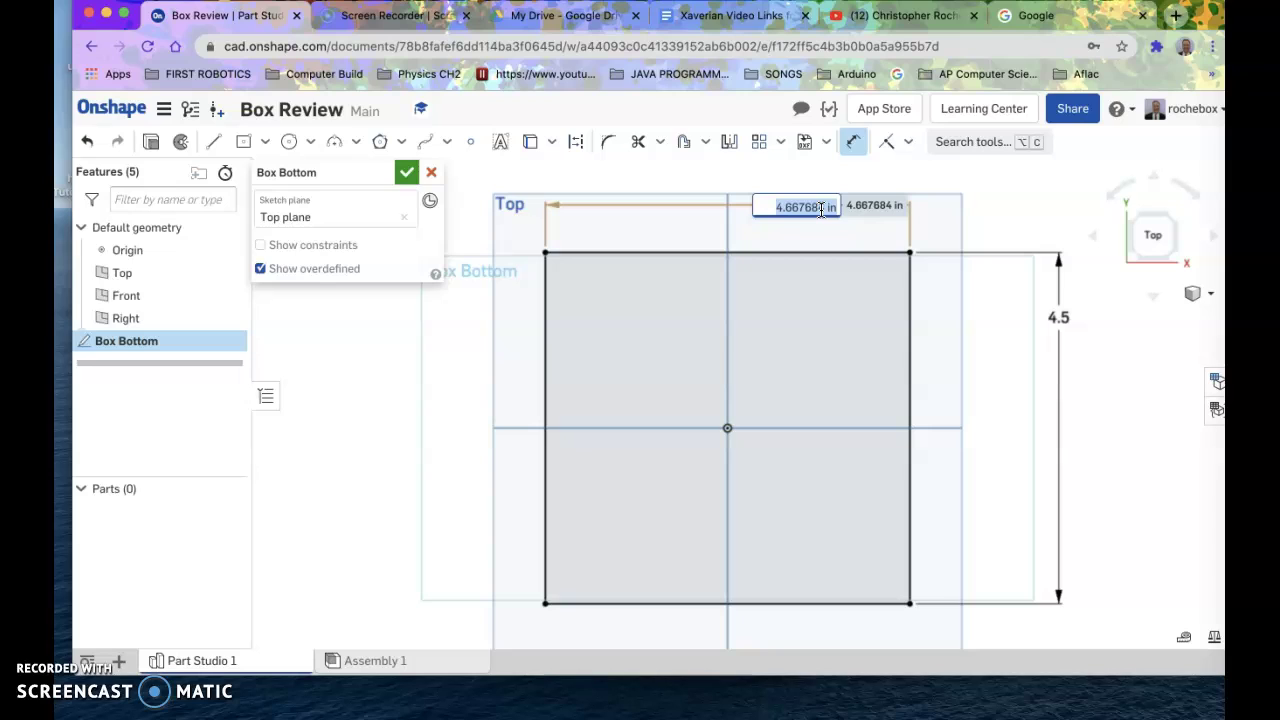
pyautogui.write('3')
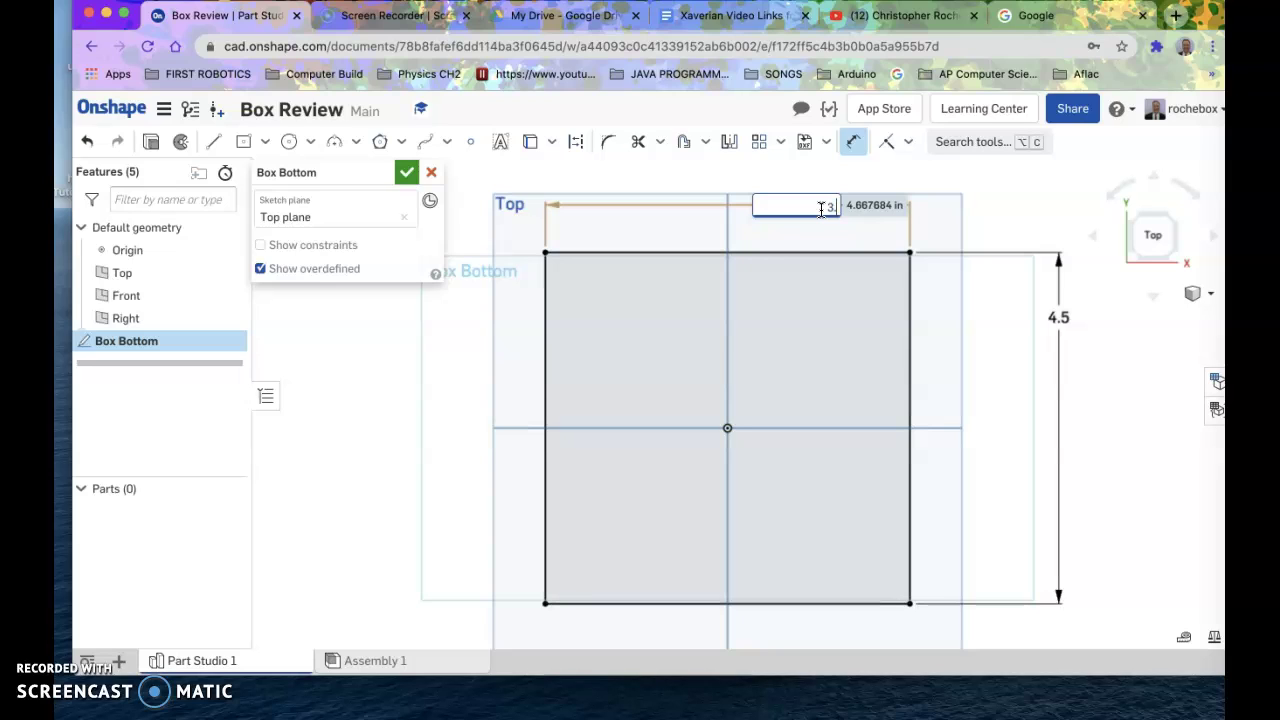
pyautogui.write('.5')
pyautogui.press('Return')
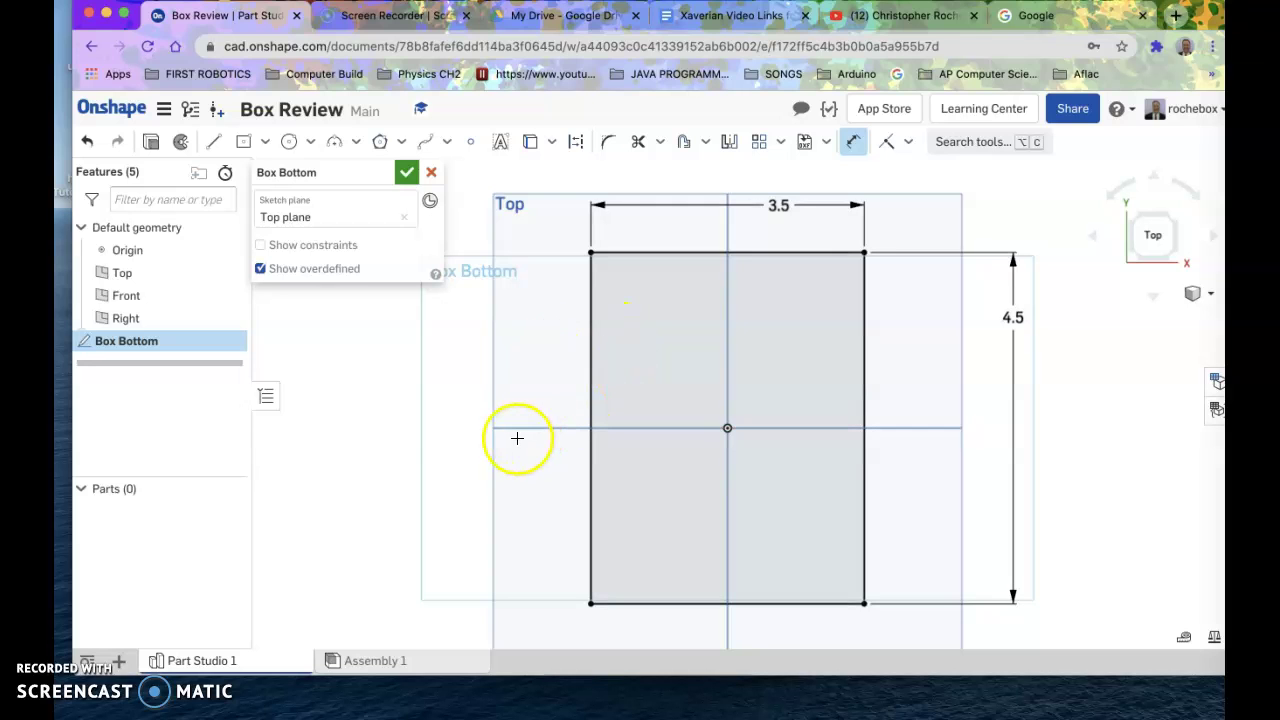
pyautogui.moveTo(518, 437)
pyautogui.mouseDown(button='right')
pyautogui.moveTo(520, 414)
pyautogui.moveTo(556, 411)
pyautogui.moveTo(556, 400)
pyautogui.moveTo(532, 402)
pyautogui.mouseUp(button='right')
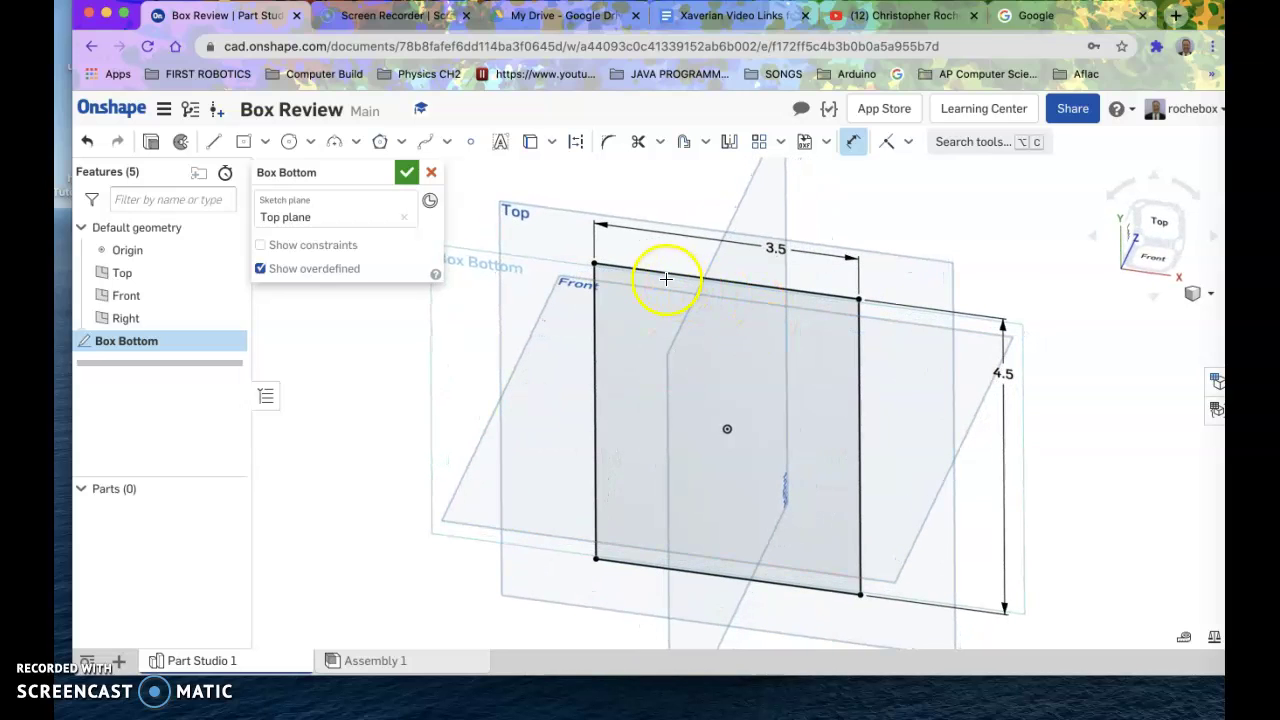
pyautogui.click(1157, 223)
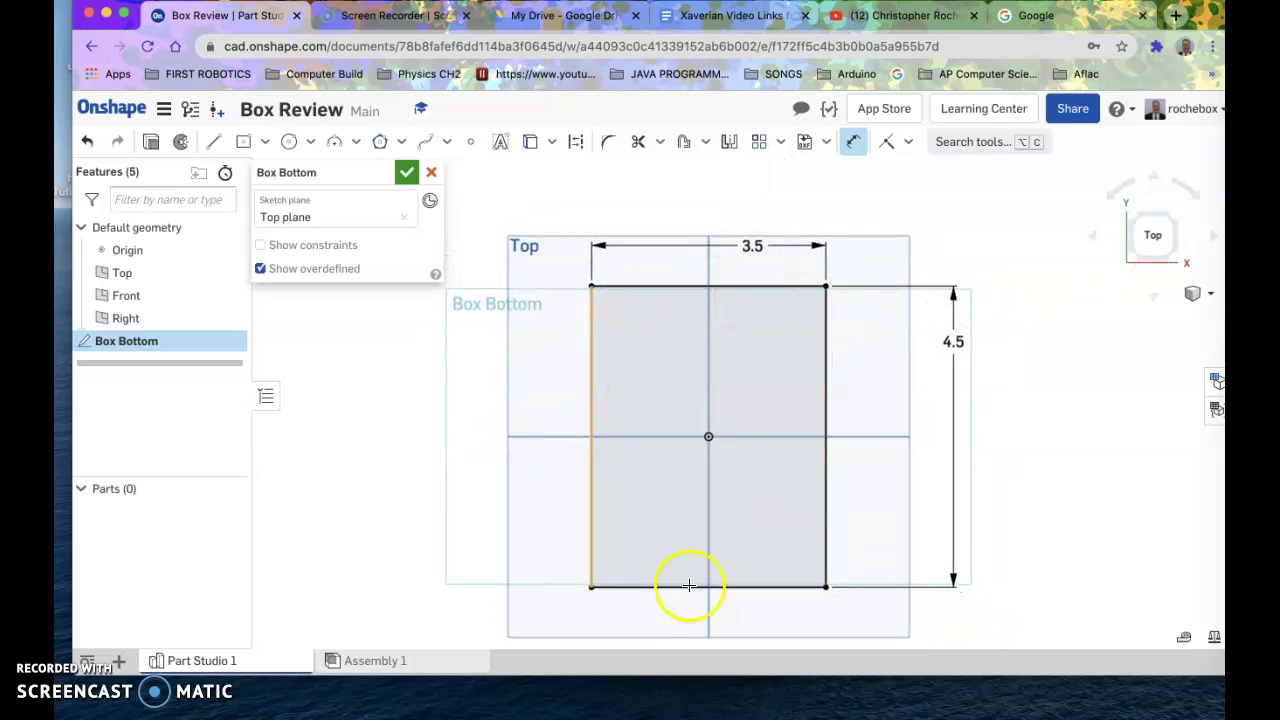
pyautogui.doubleClick(950, 343)
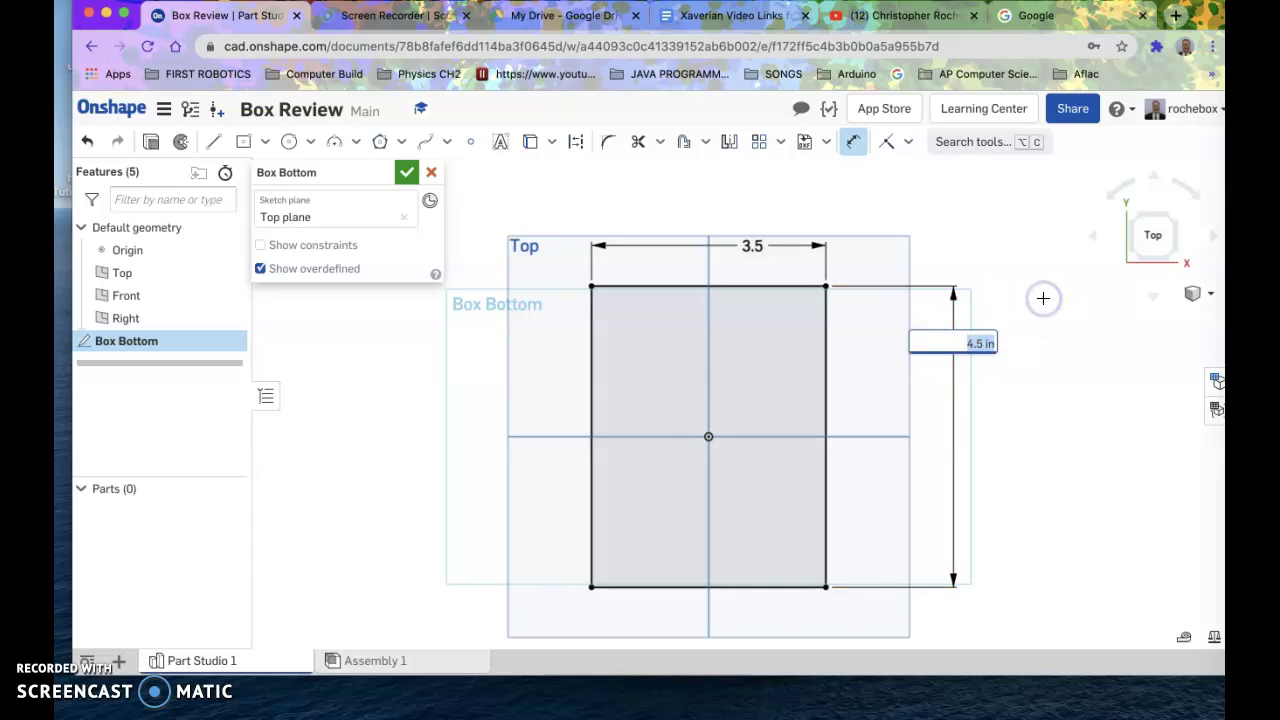
pyautogui.click(957, 241)
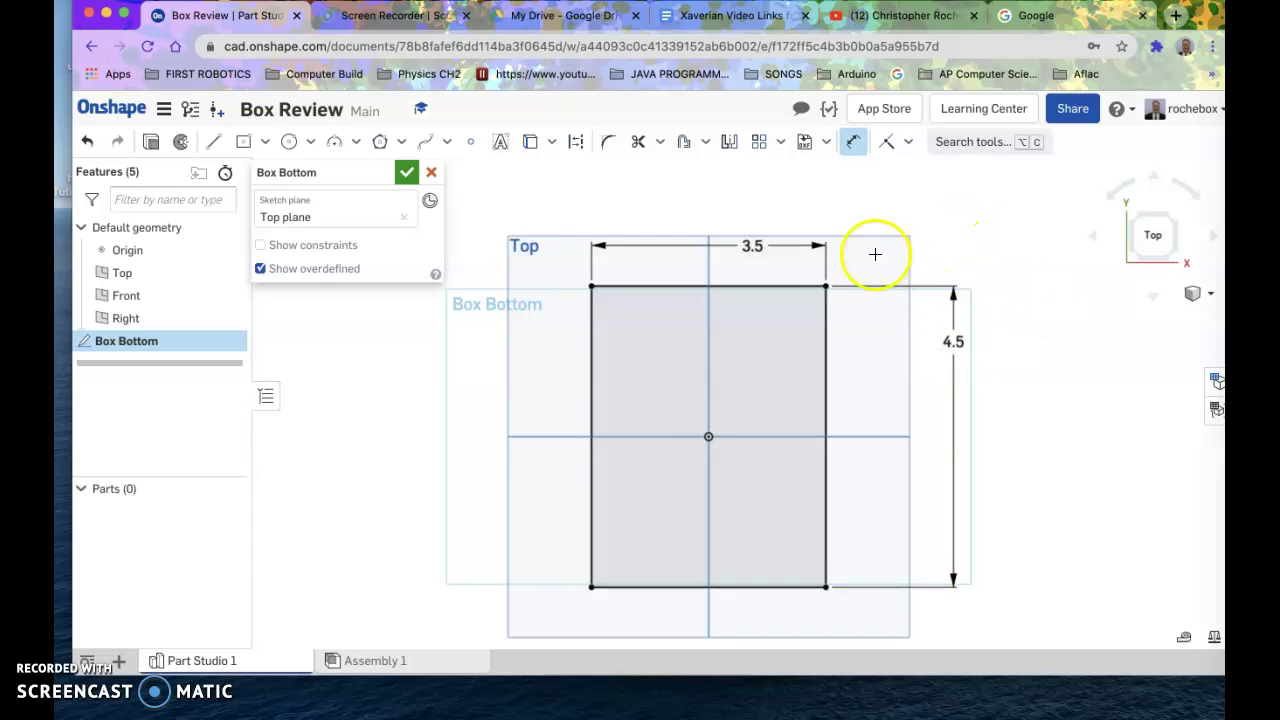
# Set the rectangle's horizontal dimension to 3.75 in and accept the Box Bottom sketch.
pyautogui.doubleClick(757, 249)
pyautogui.click(857, 146)
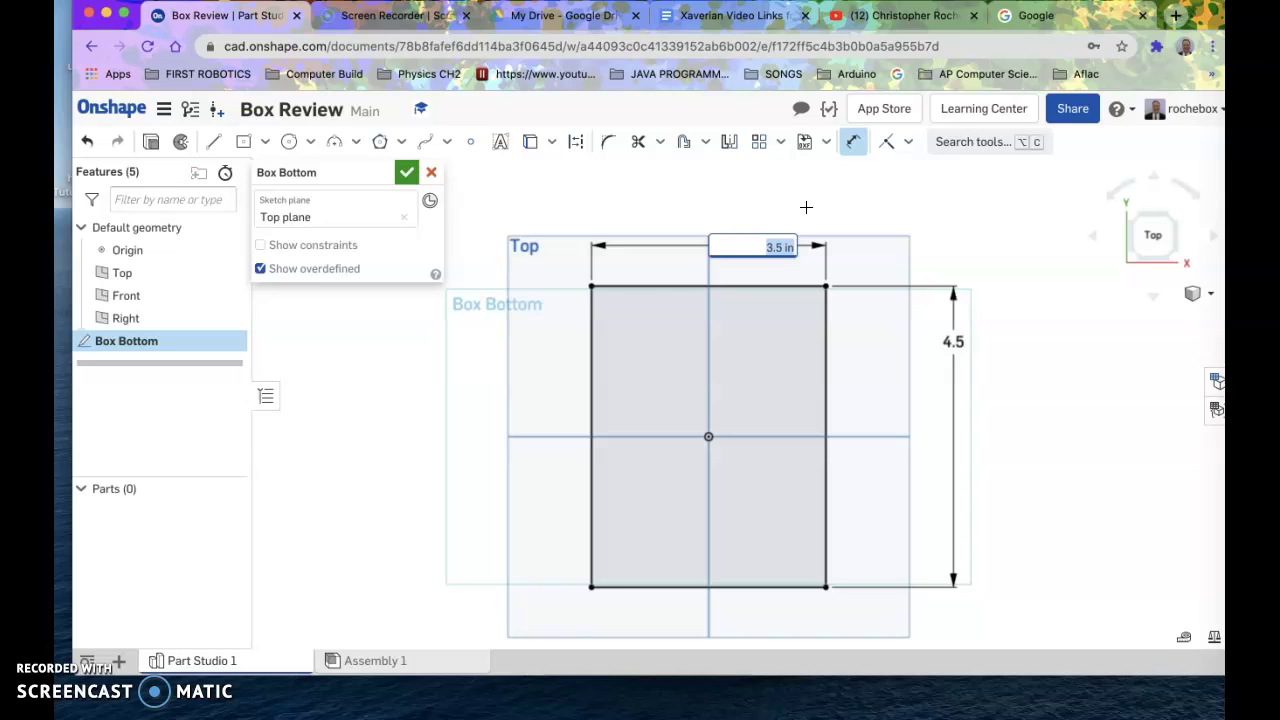
pyautogui.press('Return')
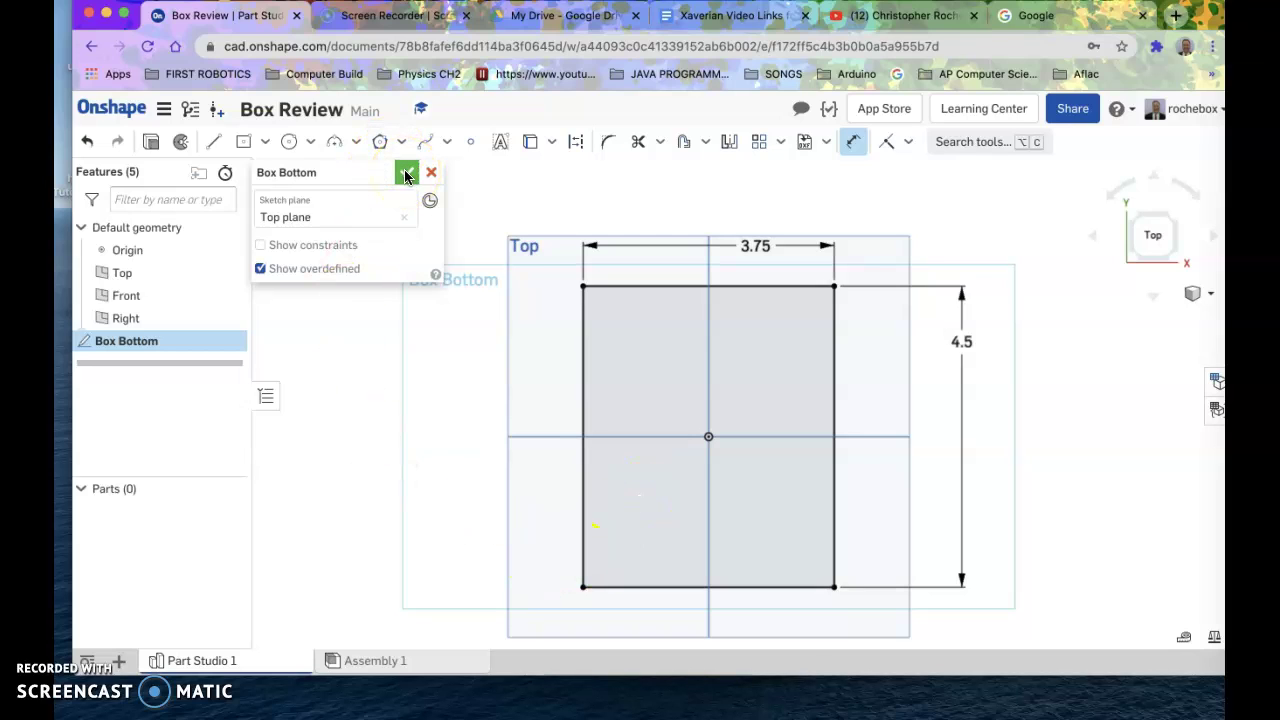
pyautogui.click(133, 113)
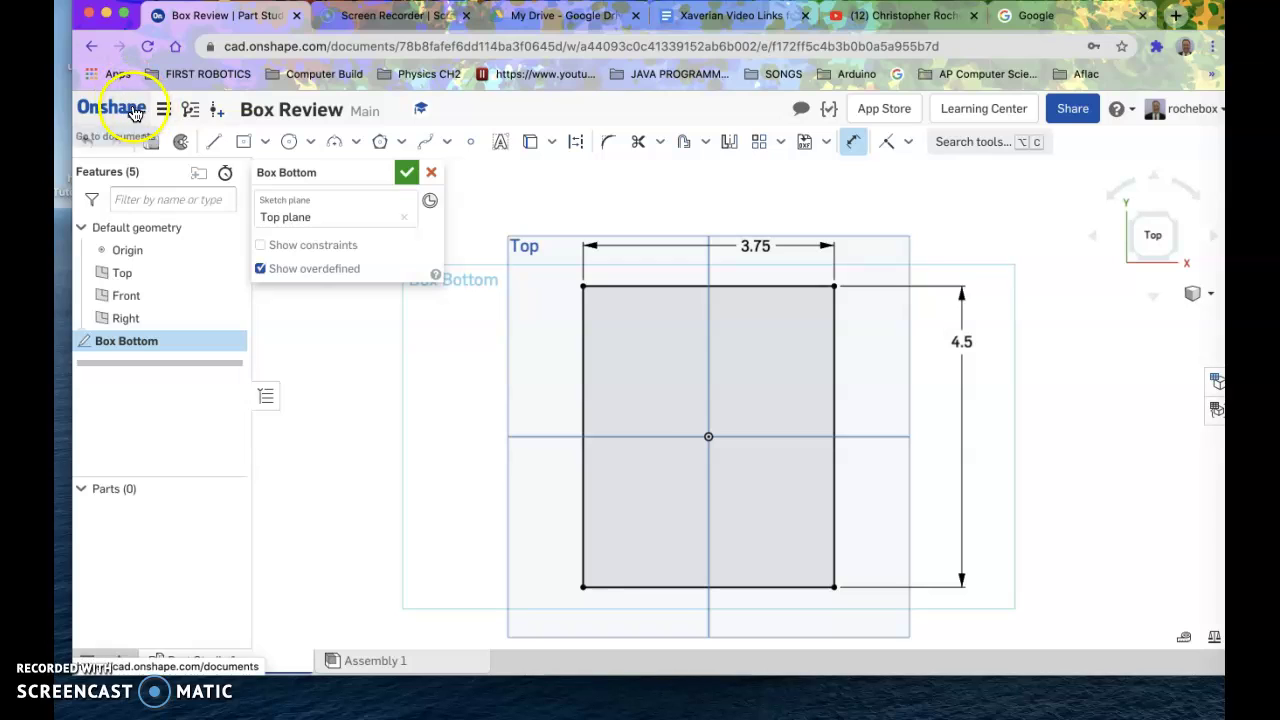
pyautogui.click(405, 177)
pyautogui.moveTo(1047, 397)
pyautogui.mouseDown(button='right')
pyautogui.moveTo(1083, 409)
pyautogui.moveTo(1068, 360)
pyautogui.moveTo(1108, 360)
pyautogui.moveTo(1094, 383)
pyautogui.moveTo(1026, 369)
pyautogui.moveTo(1034, 397)
pyautogui.moveTo(1076, 382)
pyautogui.mouseUp(button='right')
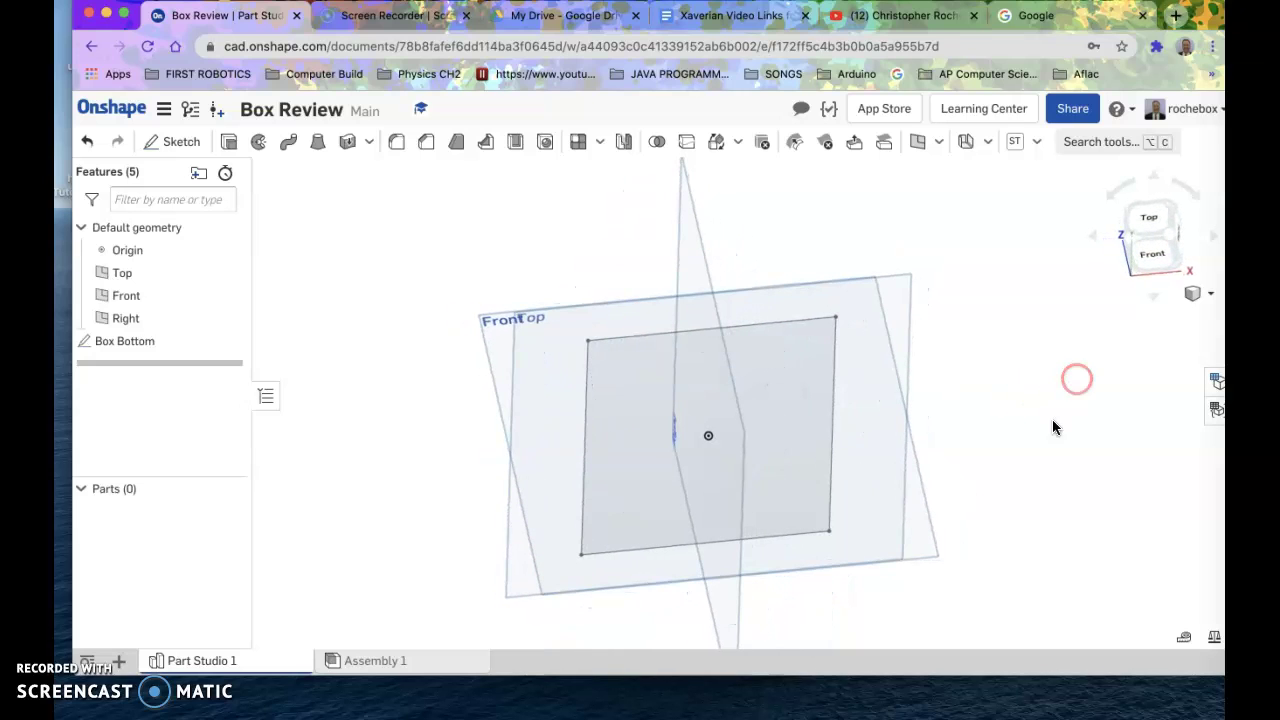